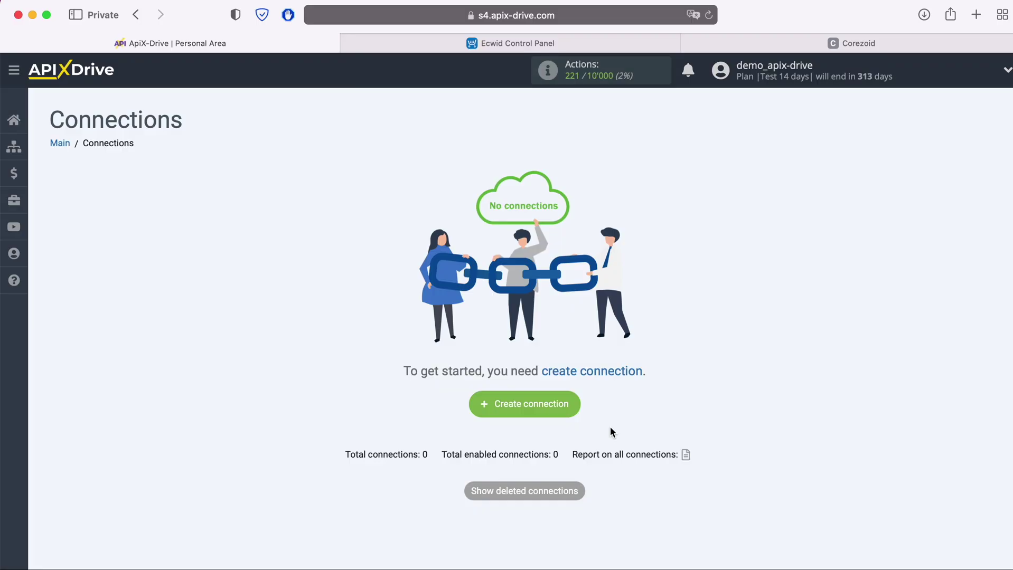
Create a new connection with Ecwid as the data source system.
left_click(574, 404)
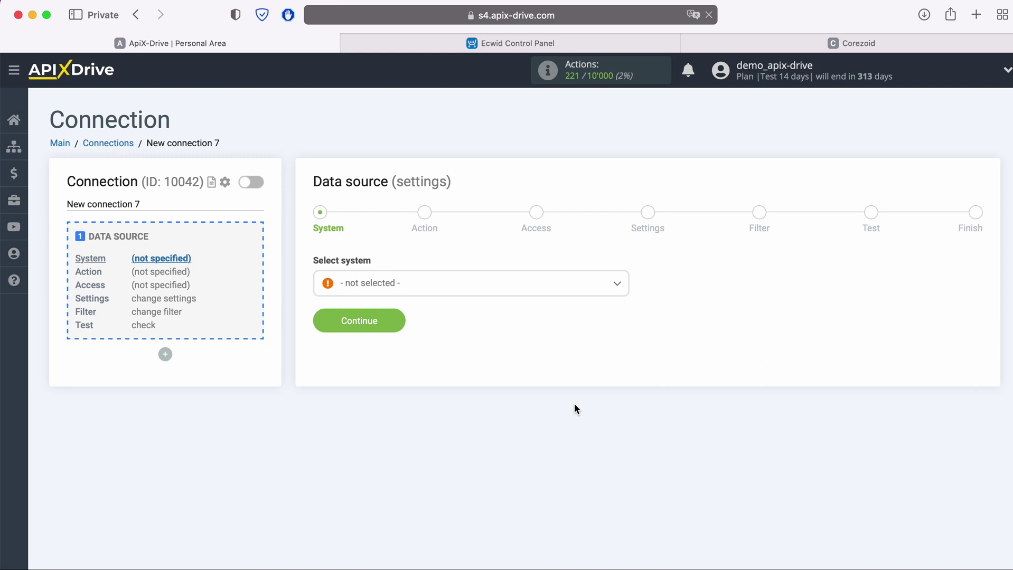
left_click(485, 295)
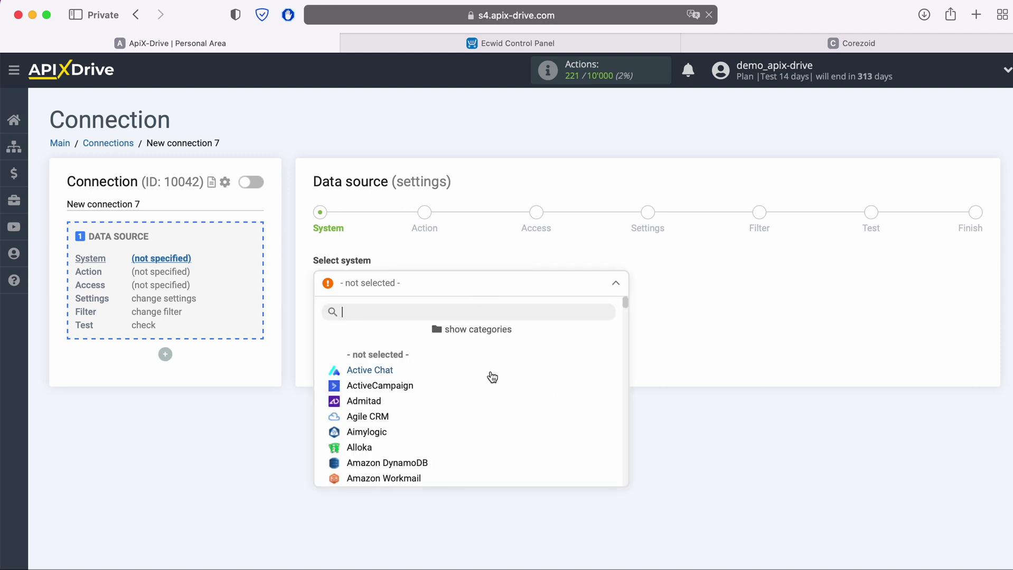
scroll(492, 379, "down", 15)
scroll(494, 381, "down", 5)
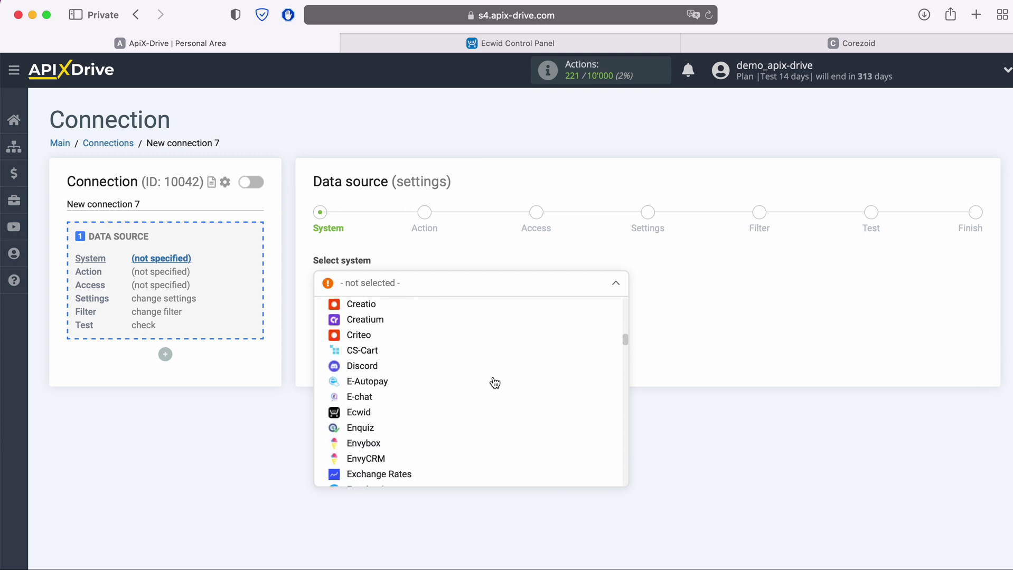
left_click(391, 398)
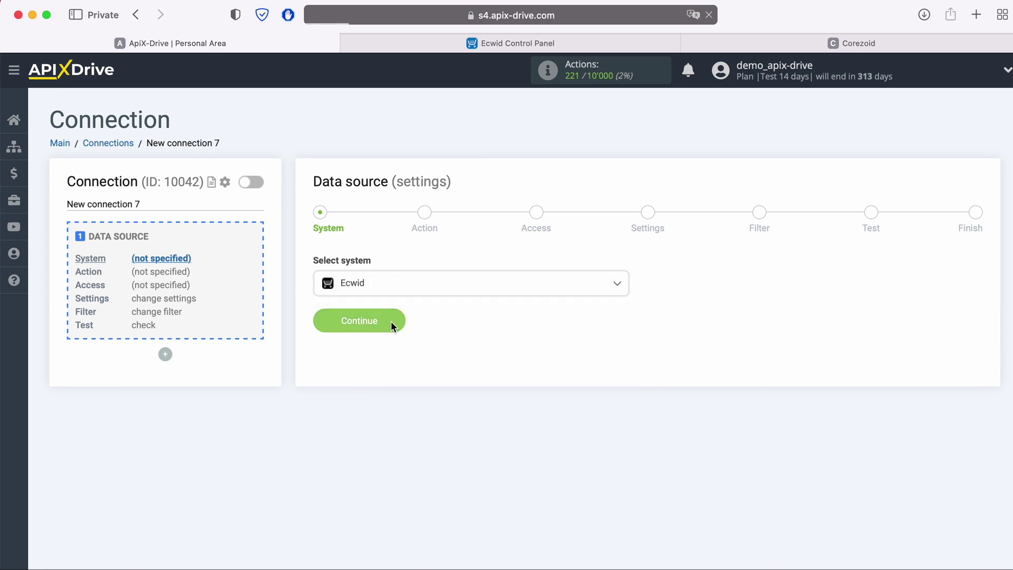
left_click(391, 322)
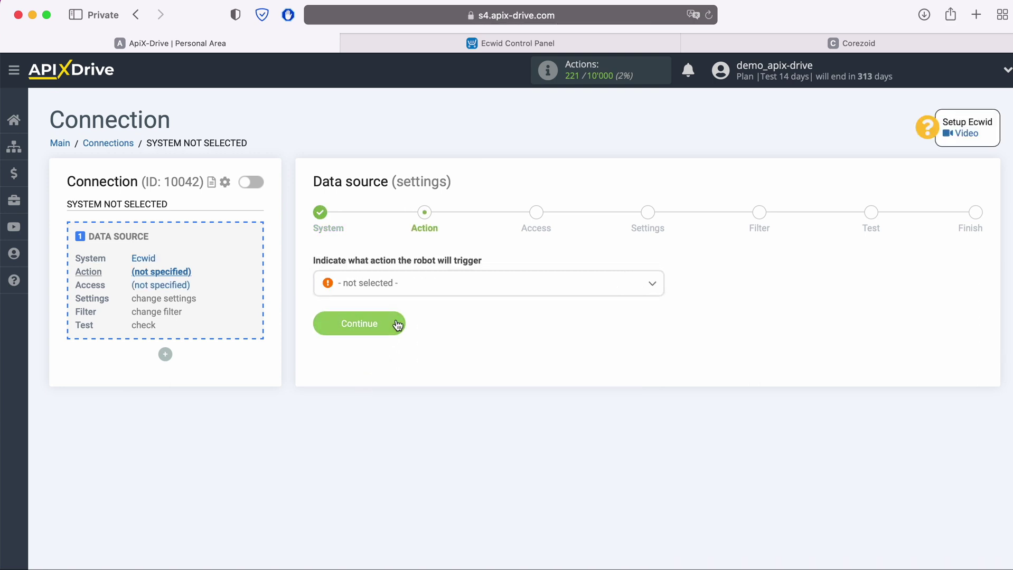
Choose Get ORDERS (new) as the Ecwid trigger action.
left_click(443, 284)
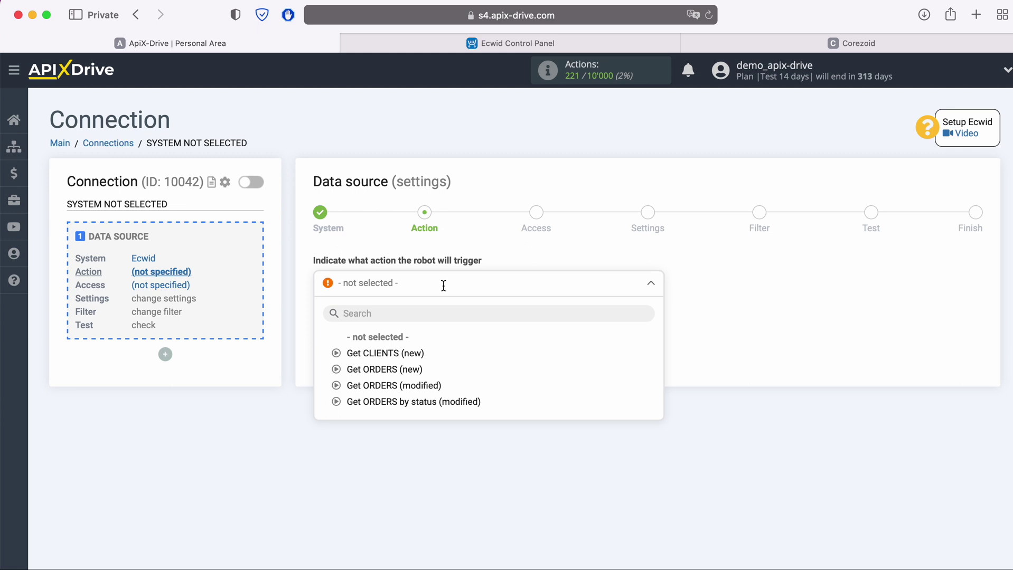
left_click(410, 369)
left_click(394, 323)
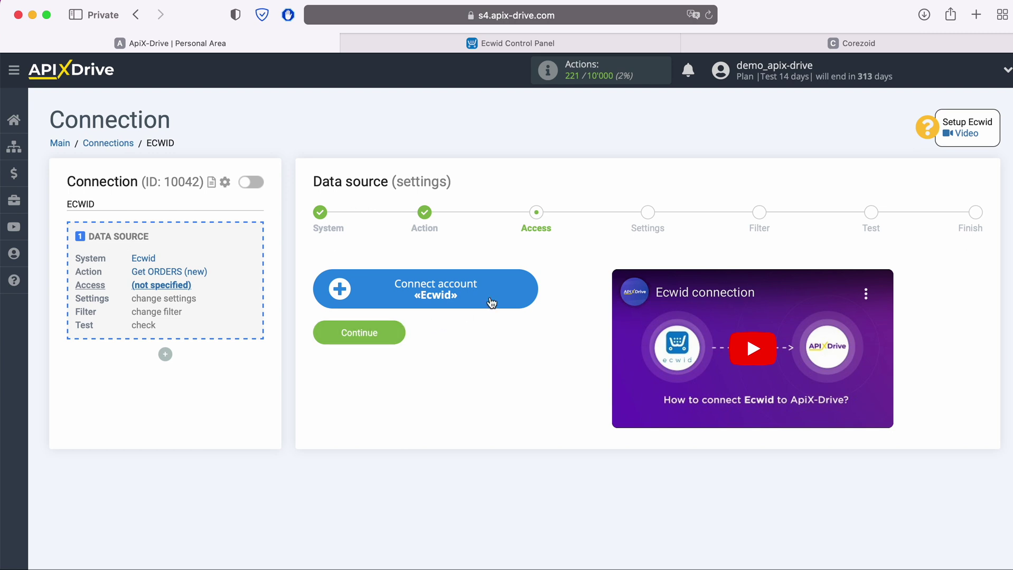
Sign in to the Ecwid store account with its e-mail and password.
left_click(525, 287)
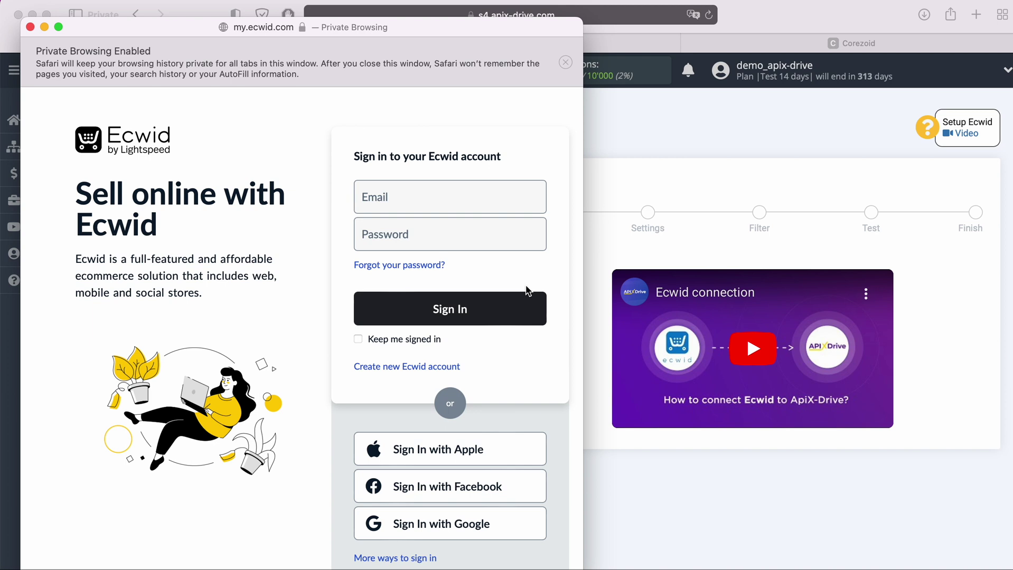
left_click(412, 198)
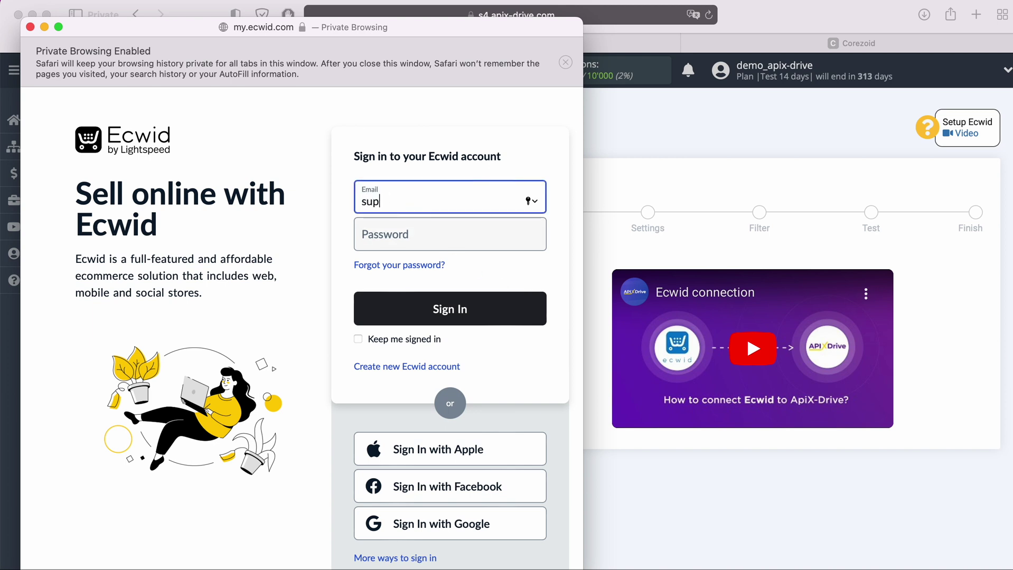
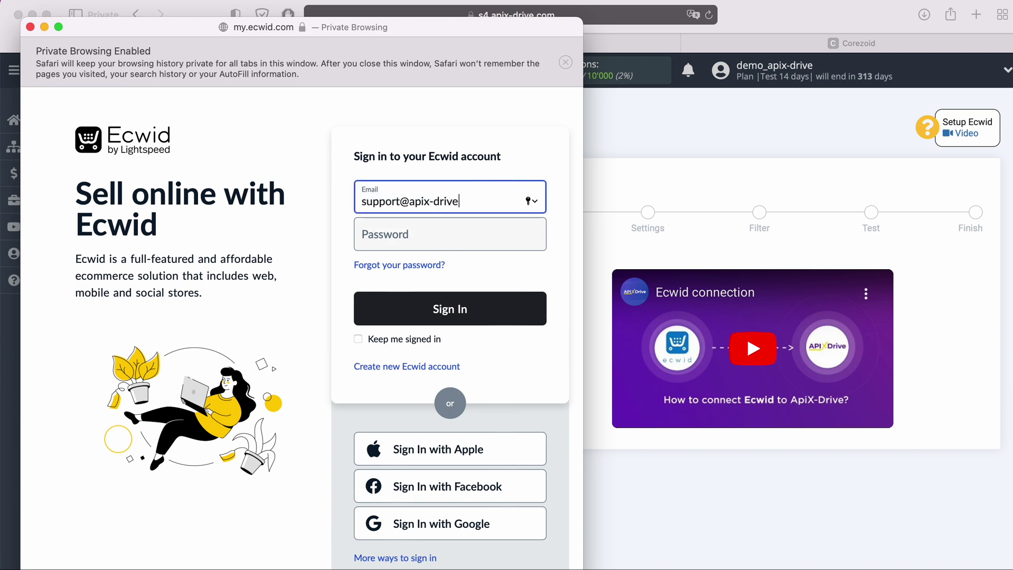
key("Tab")
type("•••••••••••")
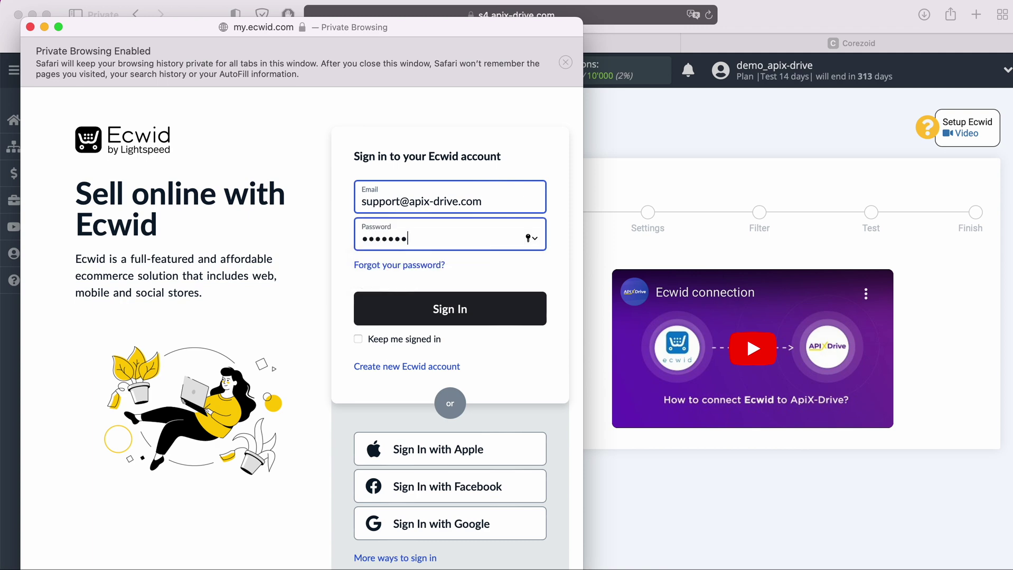
left_click(491, 303)
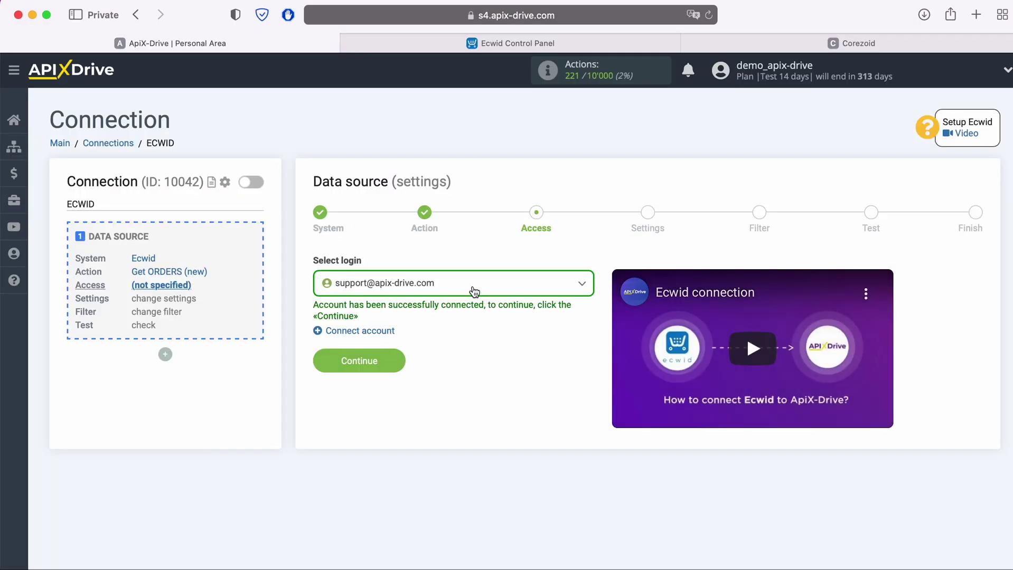
Select the newly connected Ecwid account as the login and confirm access.
left_click(469, 288)
left_click(445, 371)
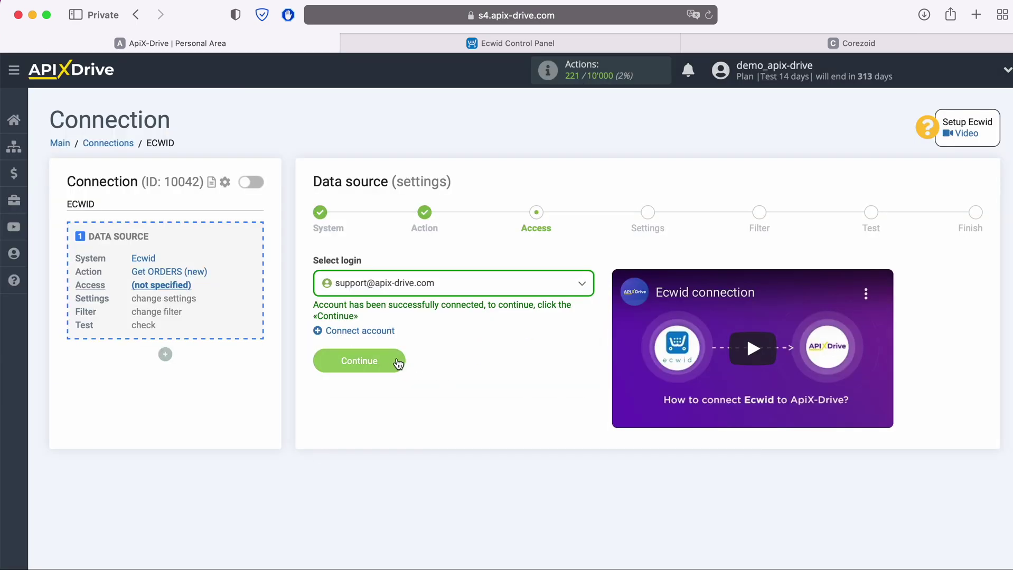
left_click(394, 361)
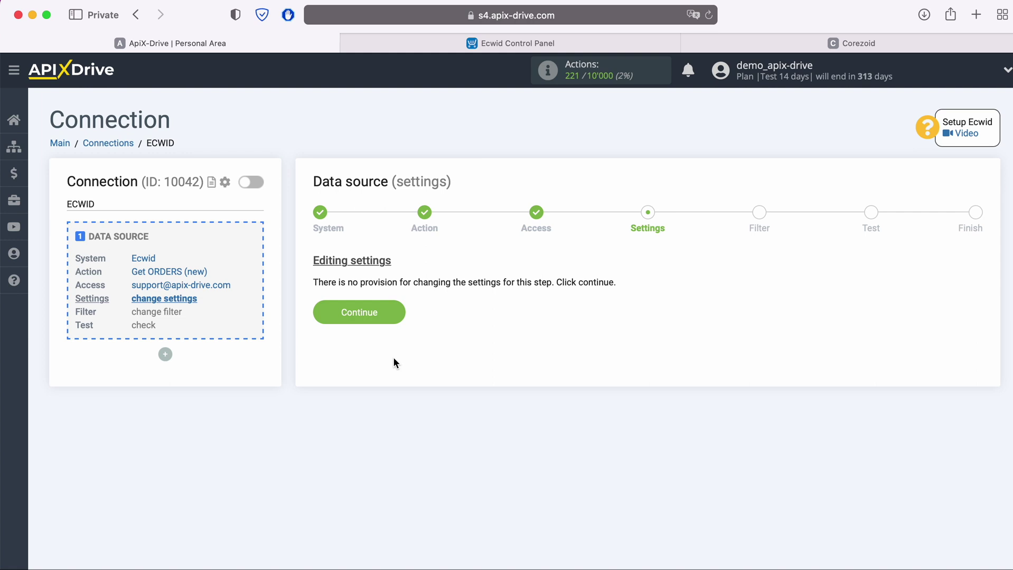
Skip Ecwid settings and filters, review the sample order data, and finish the source.
left_click(395, 312)
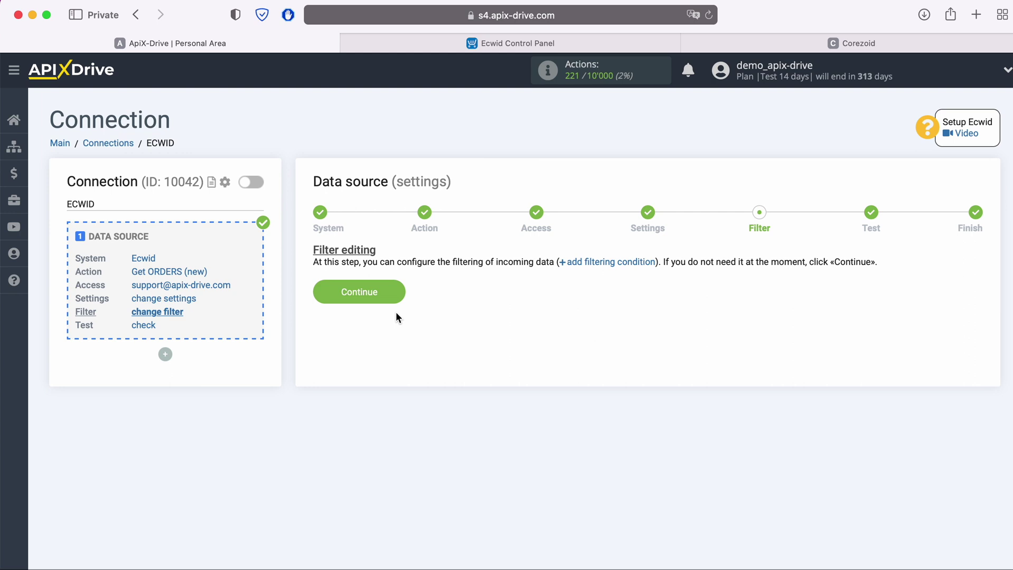
left_click(398, 292)
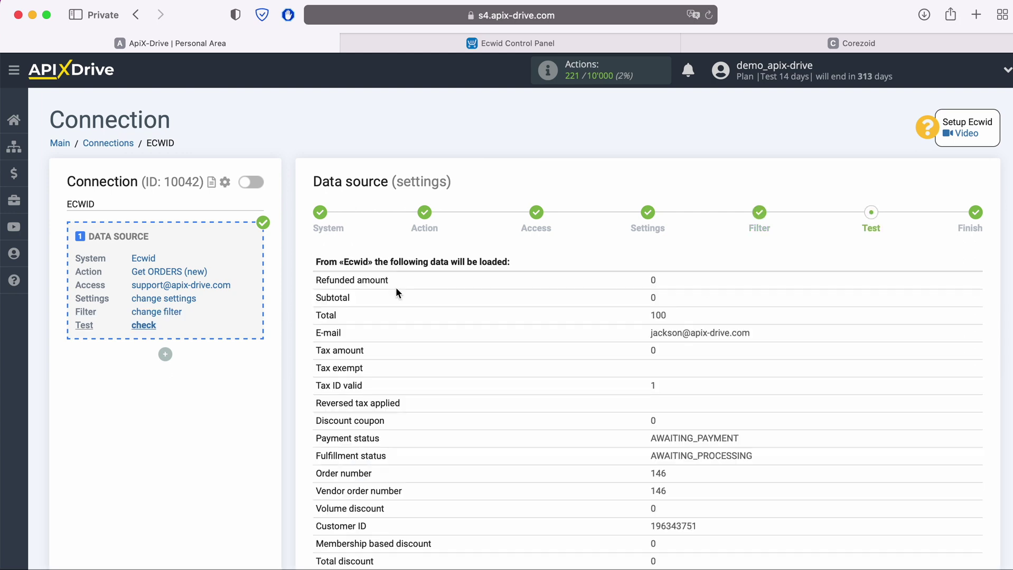
scroll(397, 292, "down", 7)
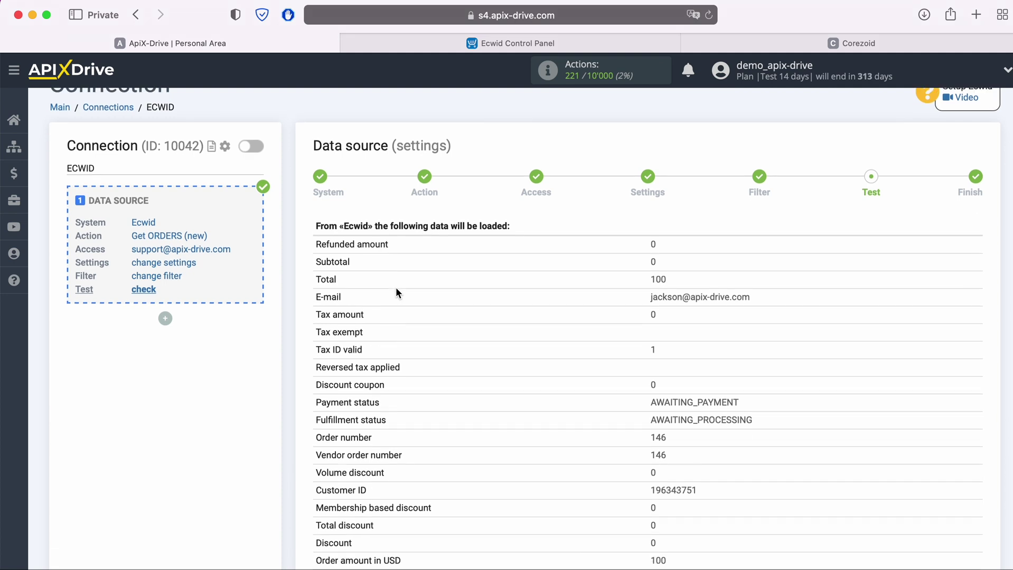
scroll(397, 292, "down", 5)
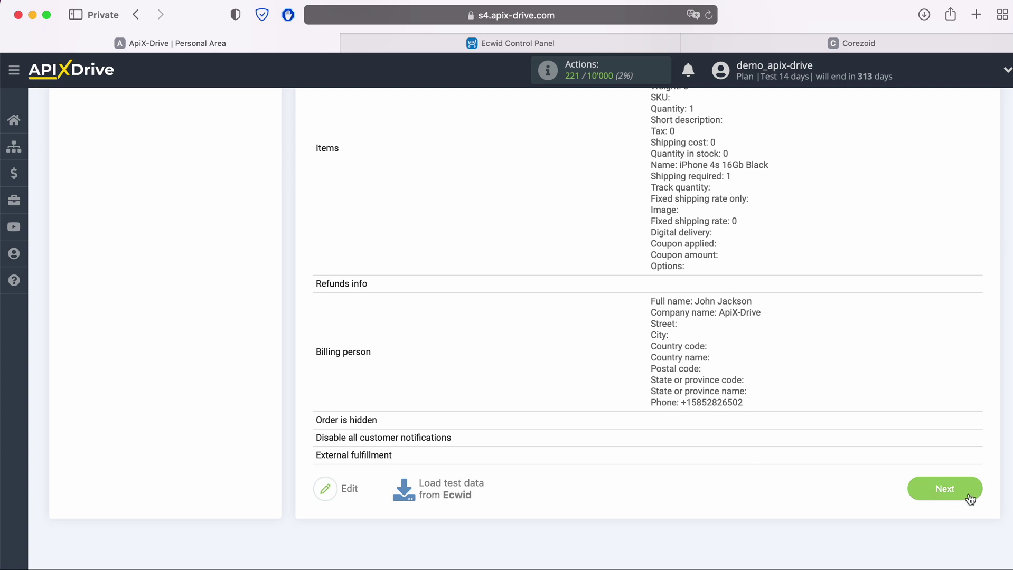
left_click(969, 494)
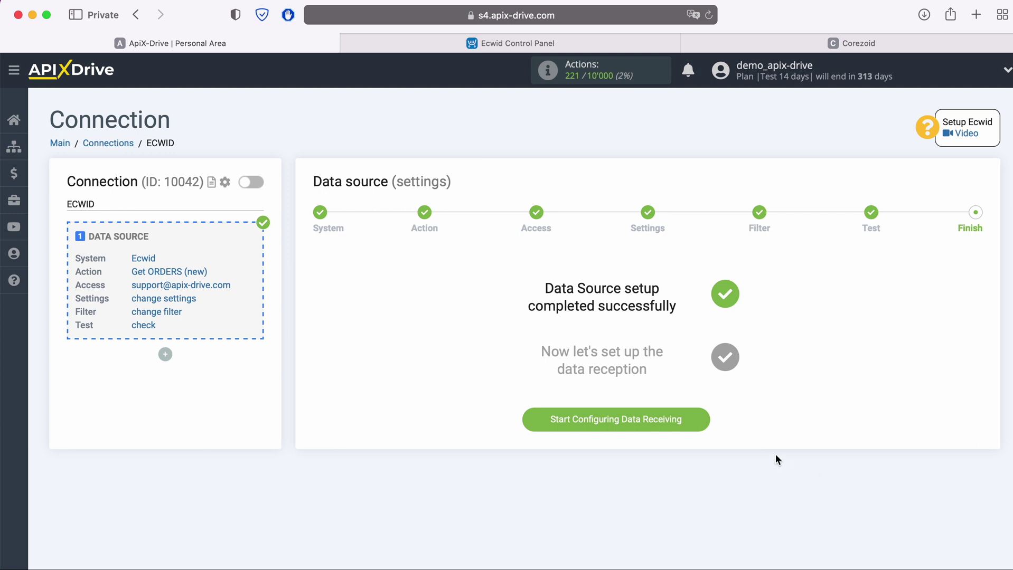
Start configuring data receiving with Corezoid as the destination system.
left_click(707, 425)
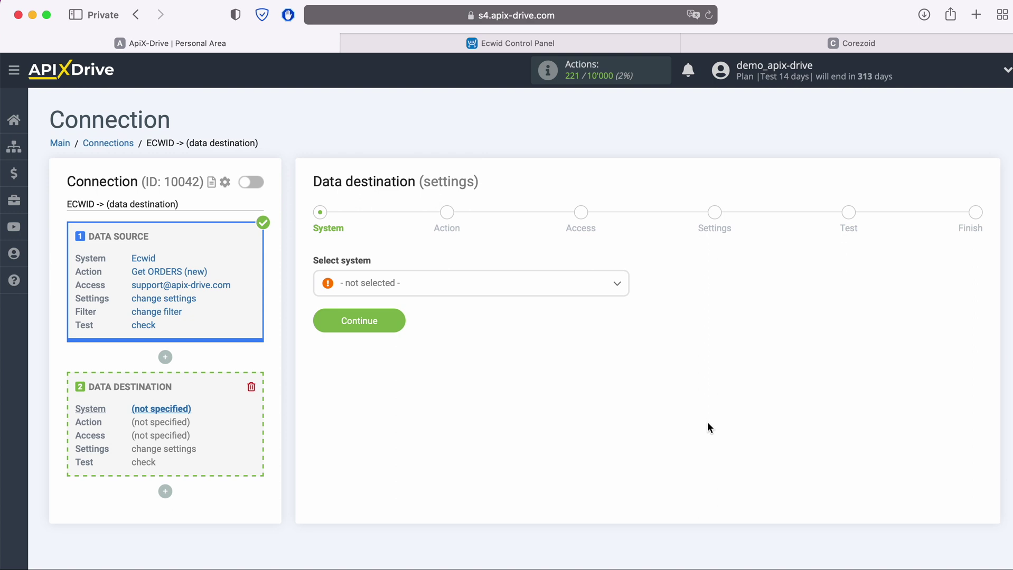
left_click(505, 291)
scroll(525, 392, "down", 5)
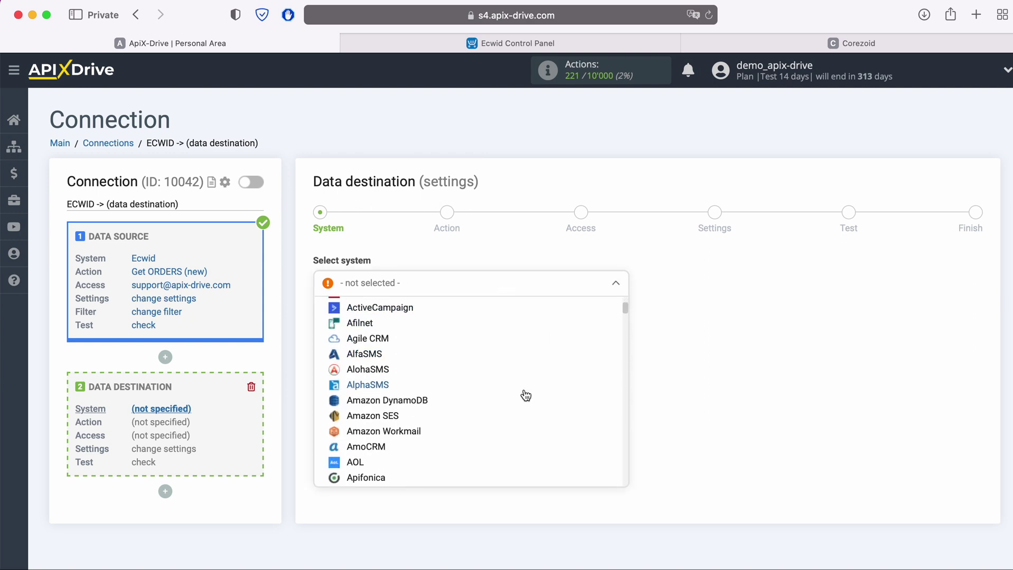
scroll(523, 392, "down", 5)
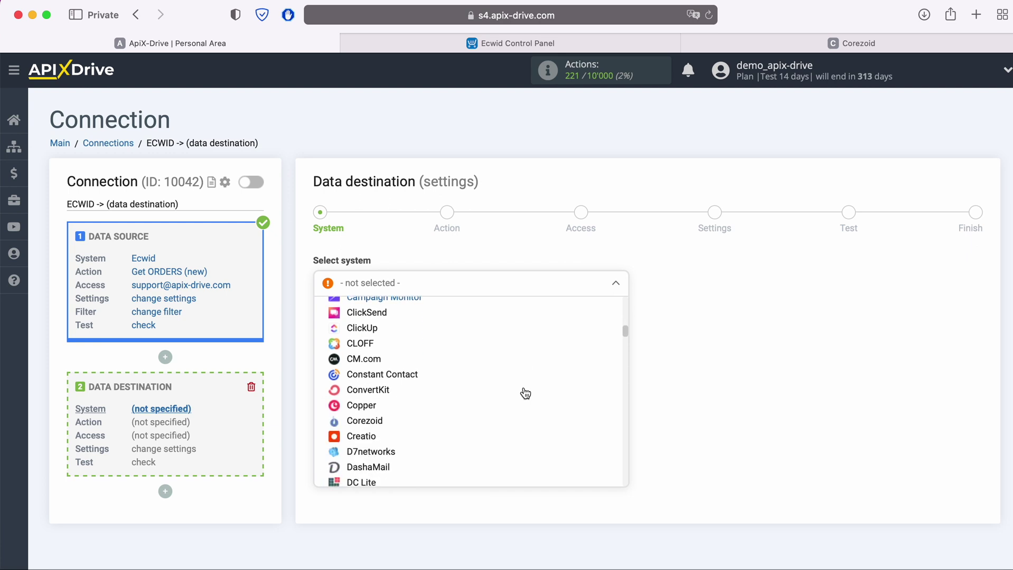
left_click(371, 391)
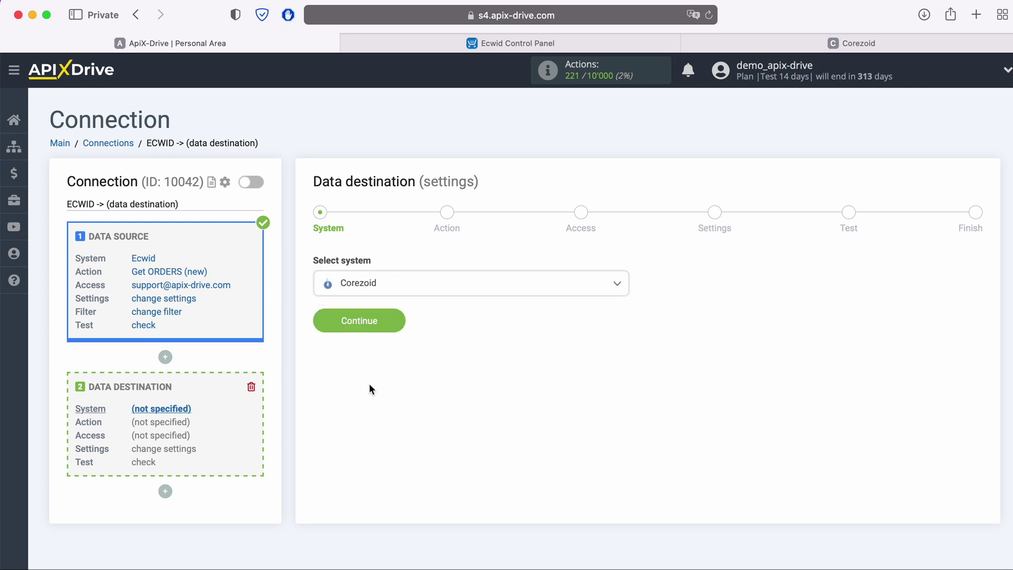
left_click(399, 325)
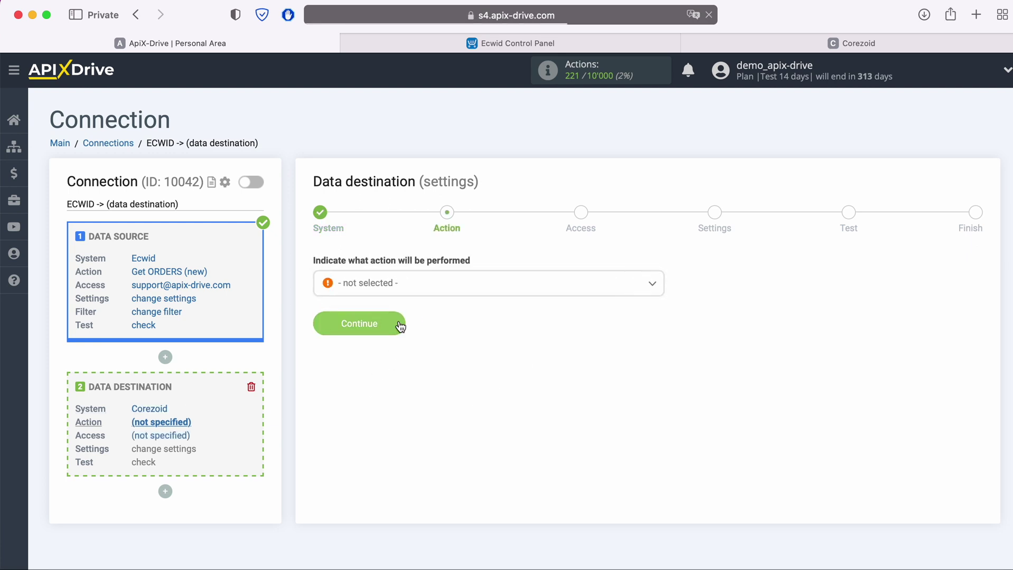
Choose Send DATA as the Corezoid destination action.
left_click(441, 293)
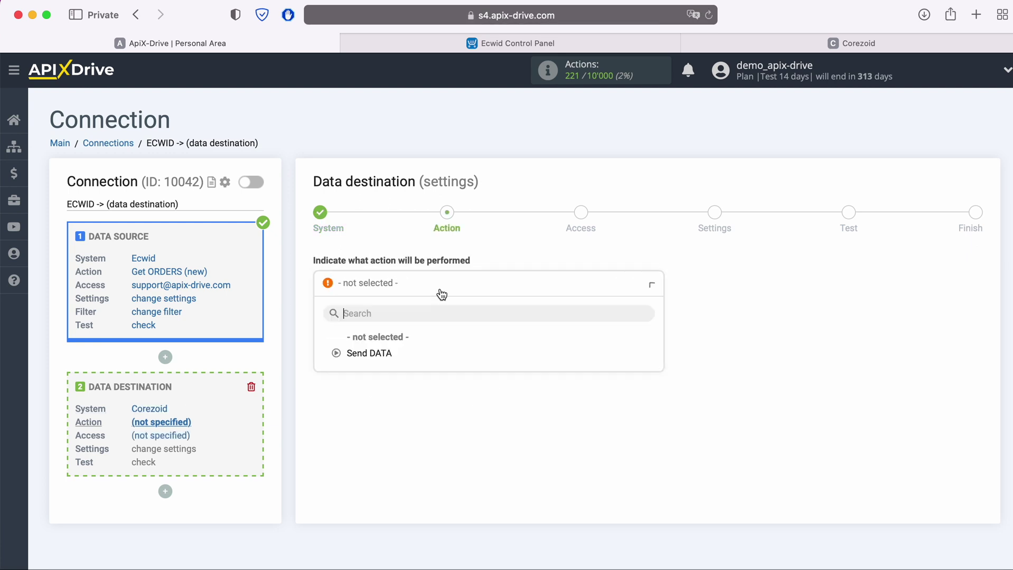
left_click(378, 351)
left_click(396, 323)
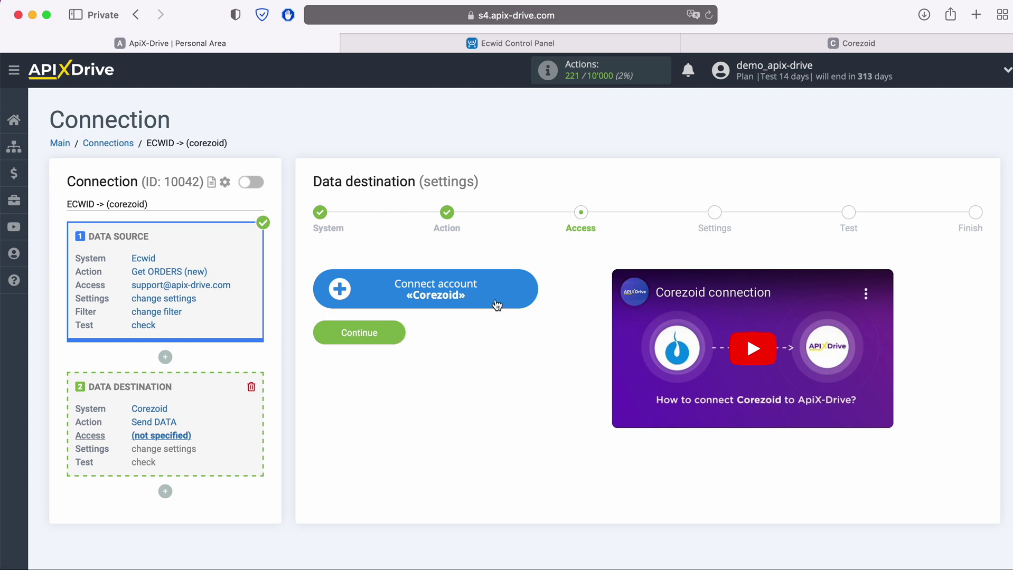
Begin connecting a Corezoid account, then switch to the Corezoid workspace tab.
left_click(528, 291)
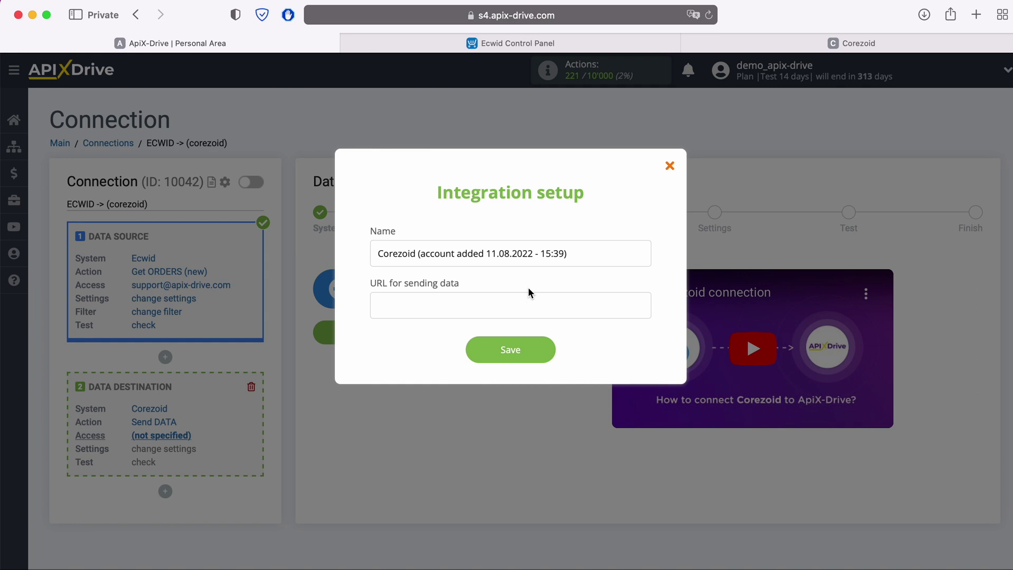
left_click(837, 44)
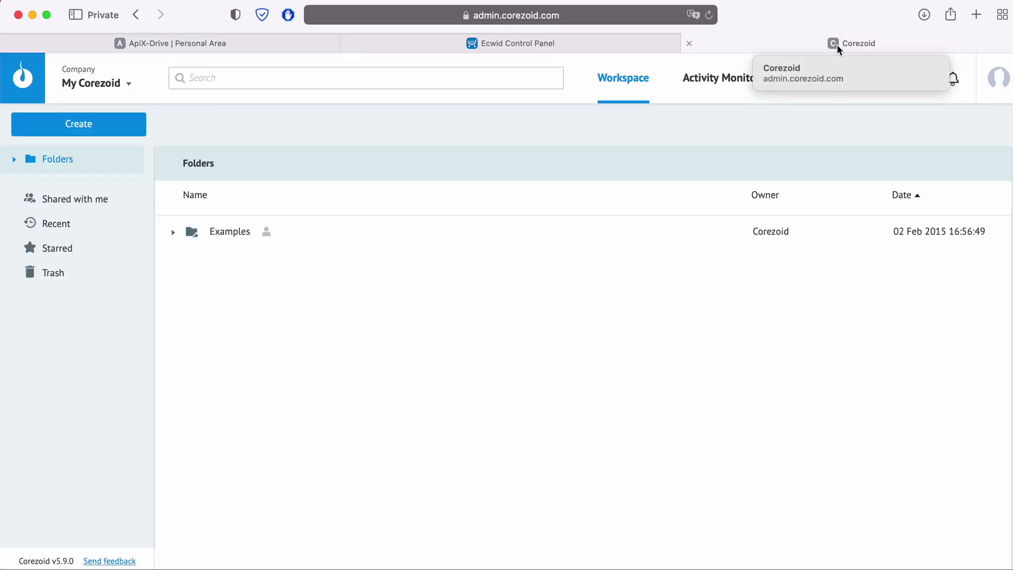
Create a new Corezoid process named 'ApiX-Drive'.
left_click(121, 124)
left_click(107, 162)
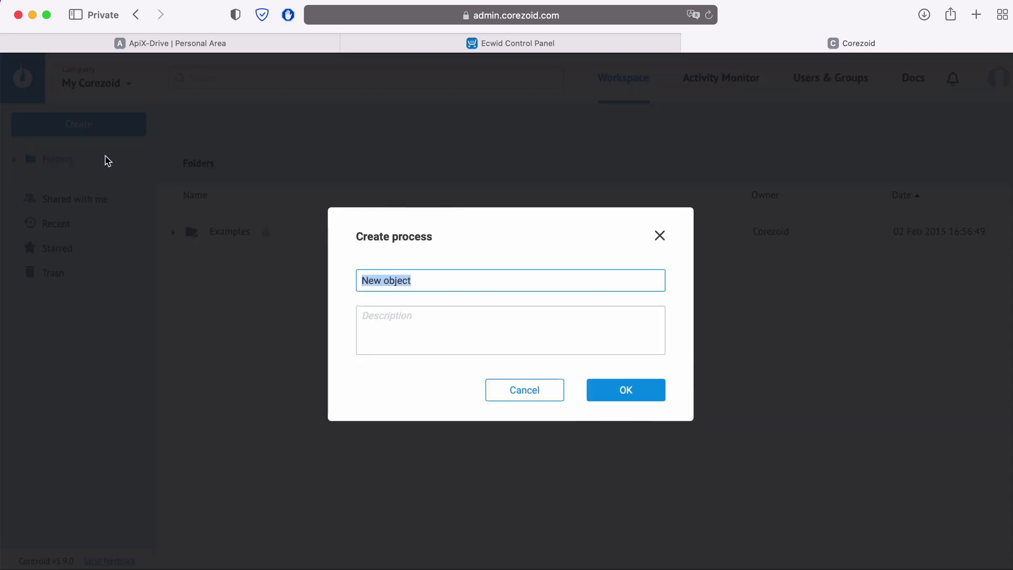
type("ApiX-Drive")
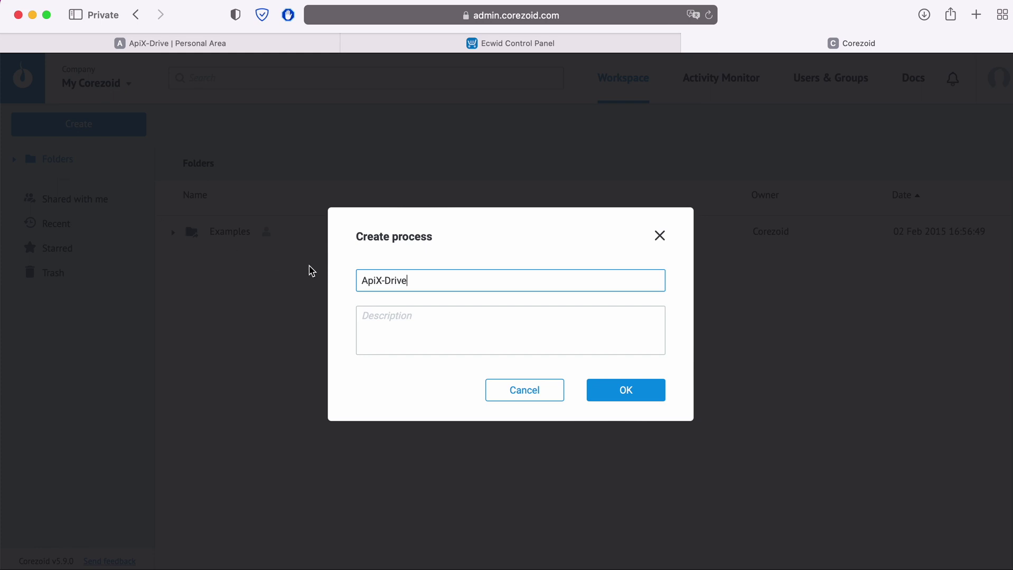
left_click(621, 390)
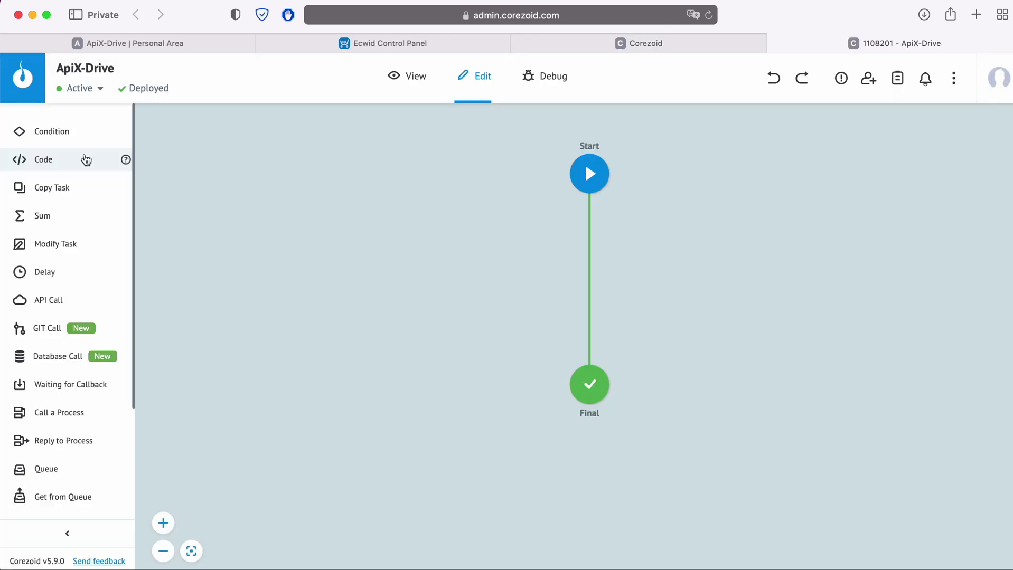
Copy the Start node's JSON webhook link and return to the ApiX-Drive tab.
left_click(585, 177)
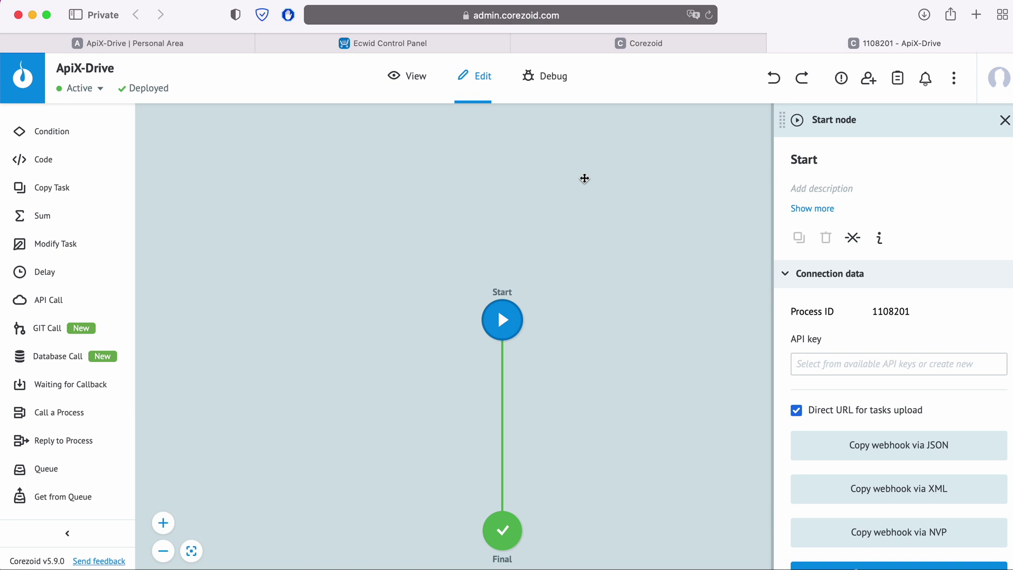
left_click(901, 446)
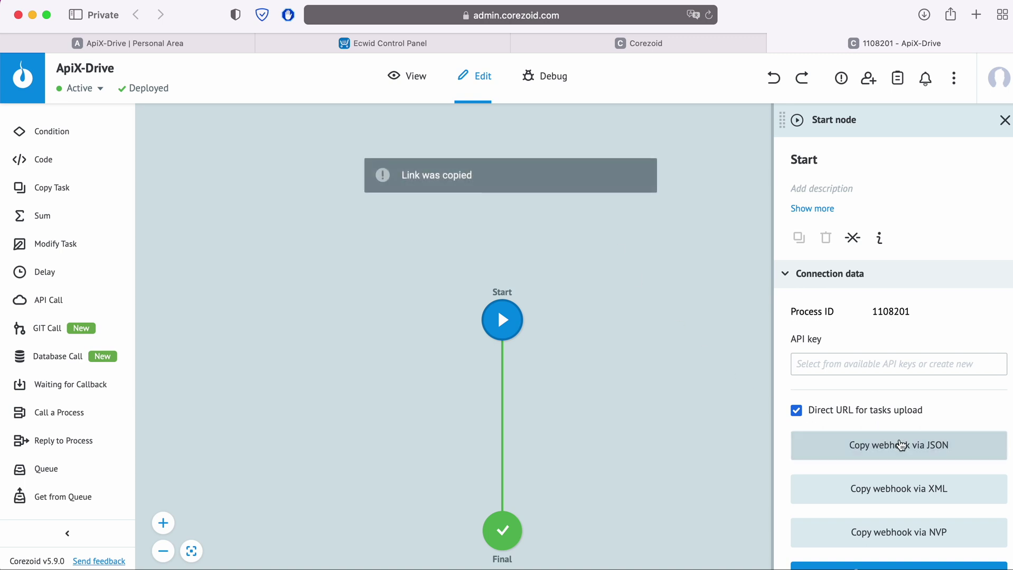
left_click(207, 45)
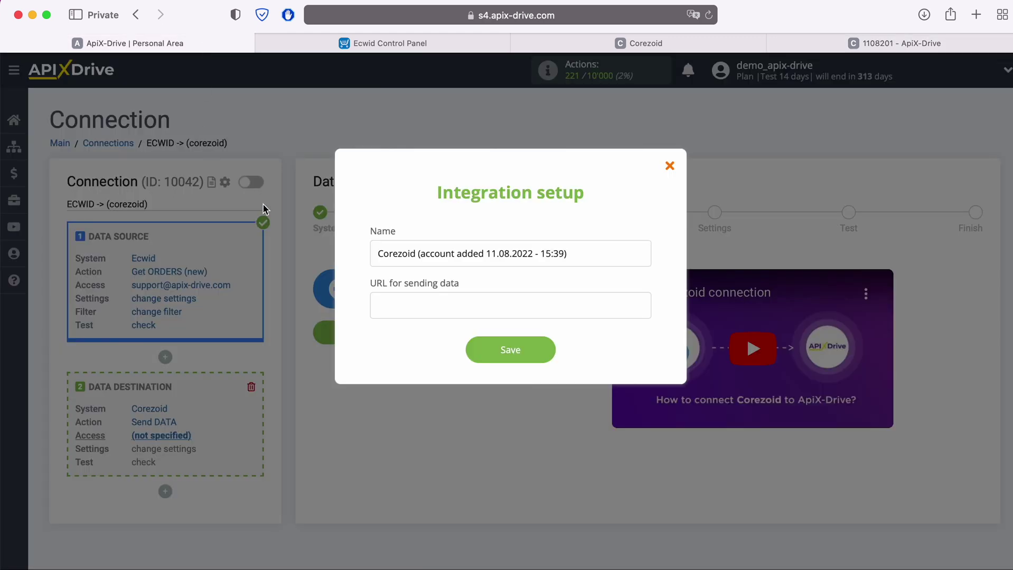
Paste the Corezoid webhook as the data URL and save the integration.
right_click(420, 303)
left_click(445, 344)
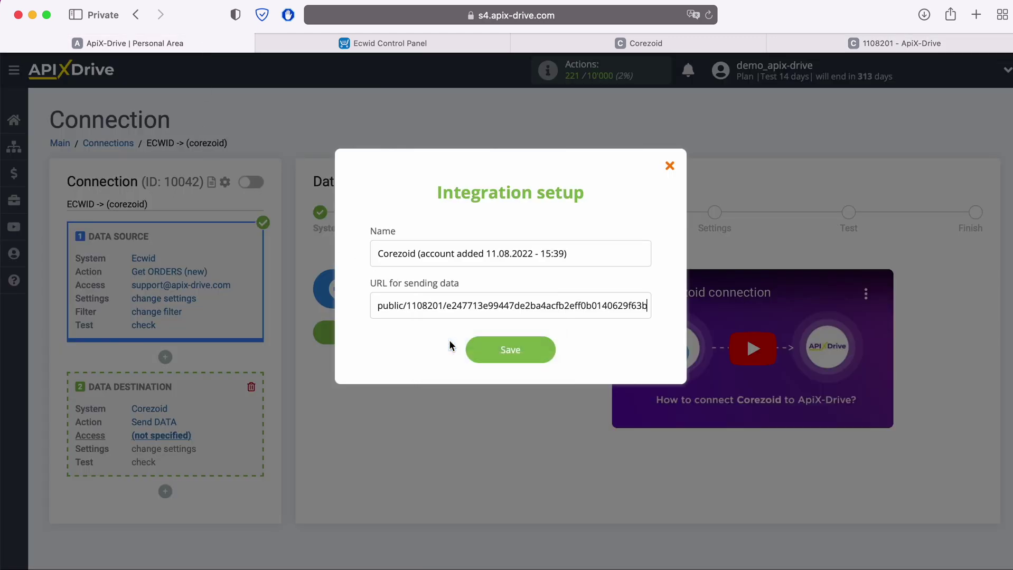
left_click(545, 351)
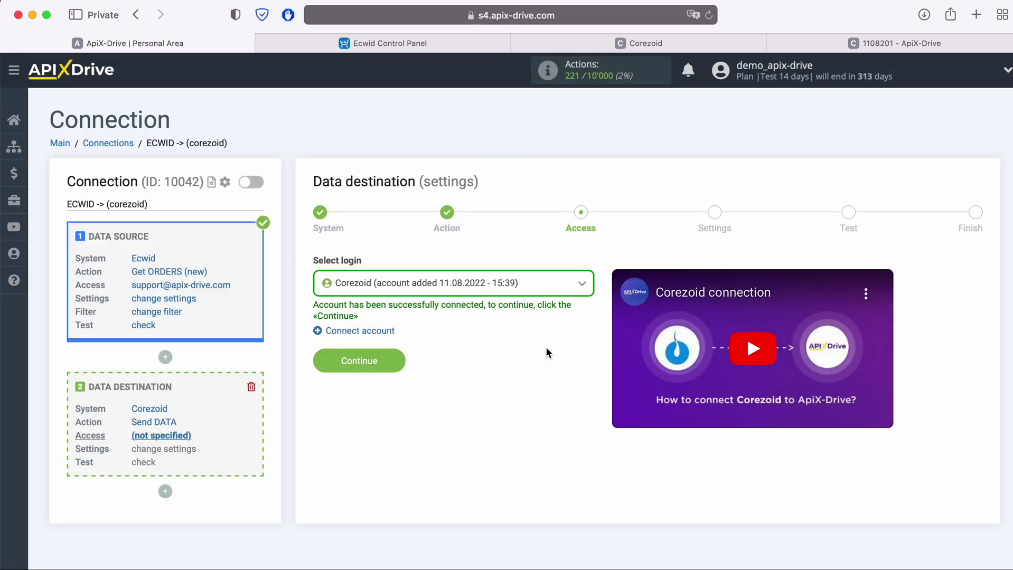
Select the Corezoid account as the destination login and continue to settings.
left_click(524, 283)
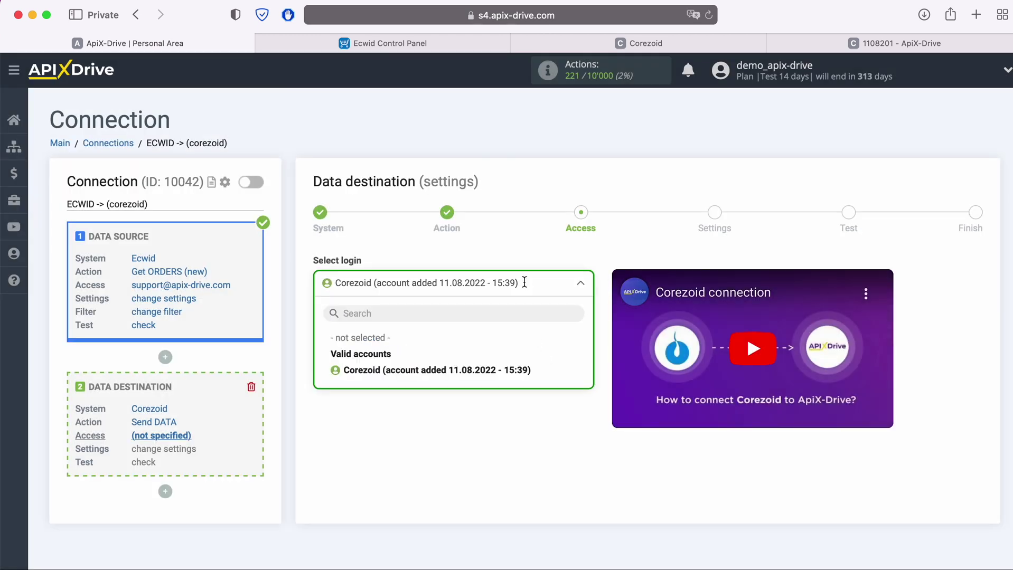
left_click(475, 370)
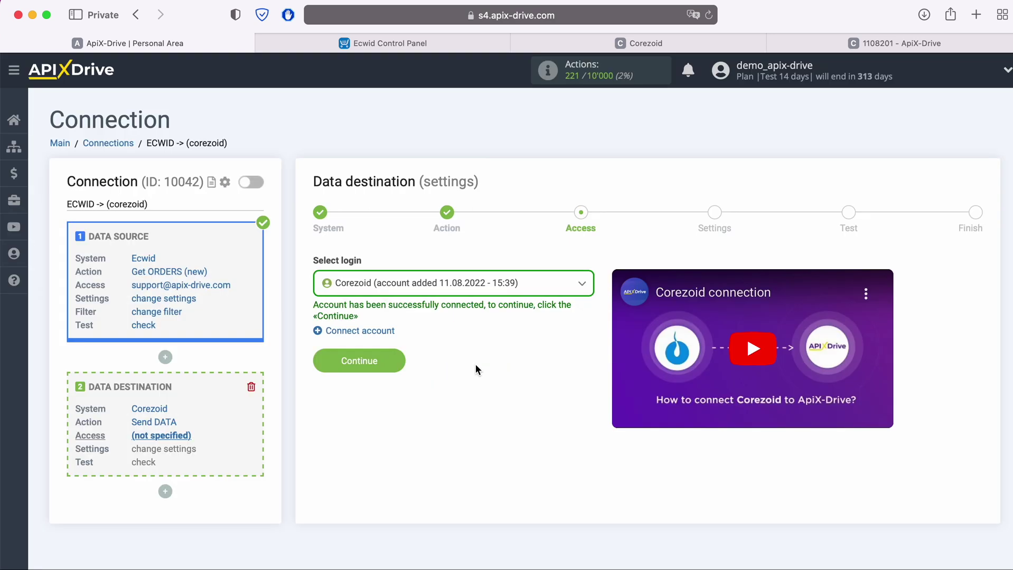
left_click(401, 365)
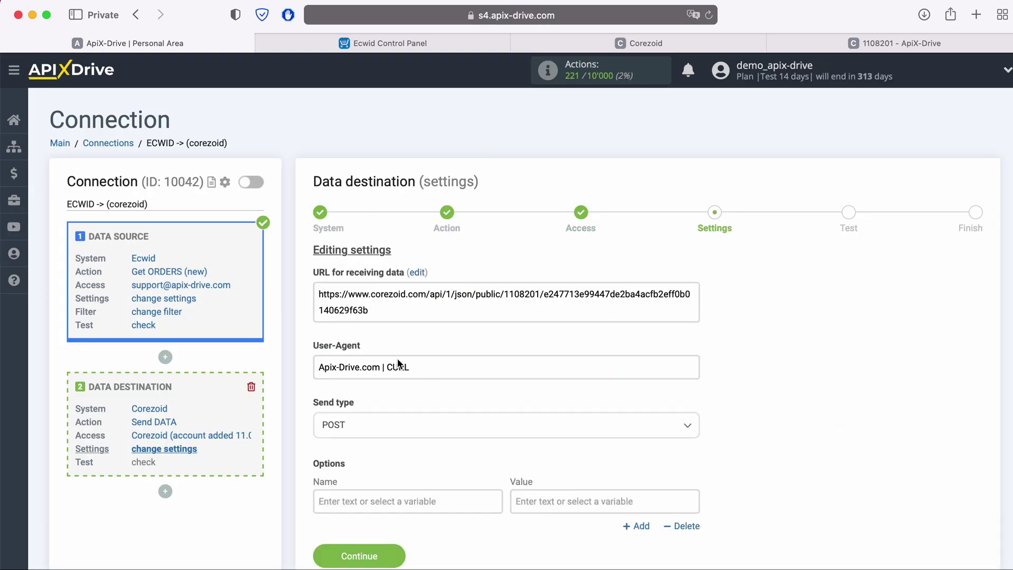
Set send type to POST json and map field 'name' to the Ecwid billing Full name.
left_click(396, 424)
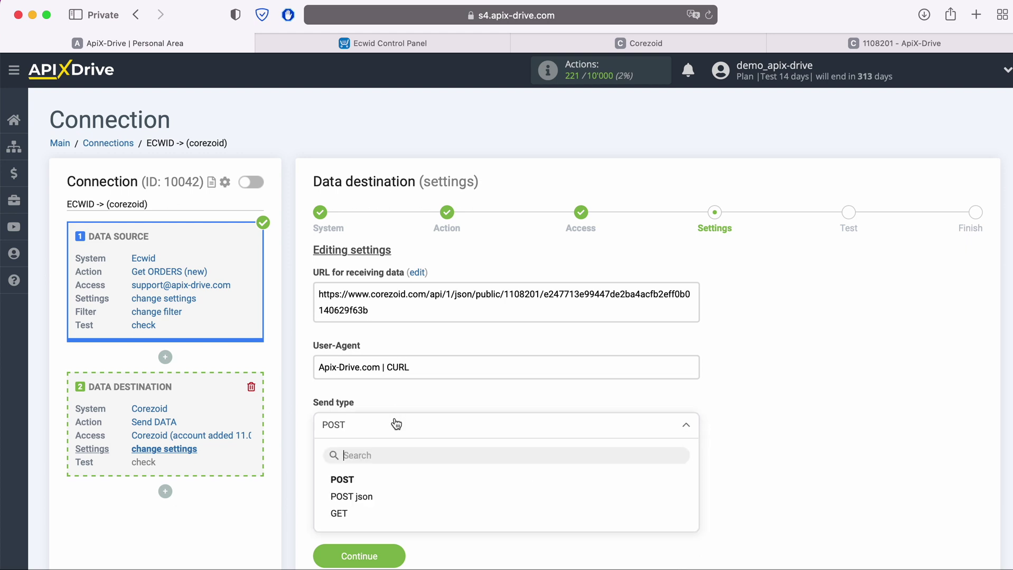
left_click(368, 497)
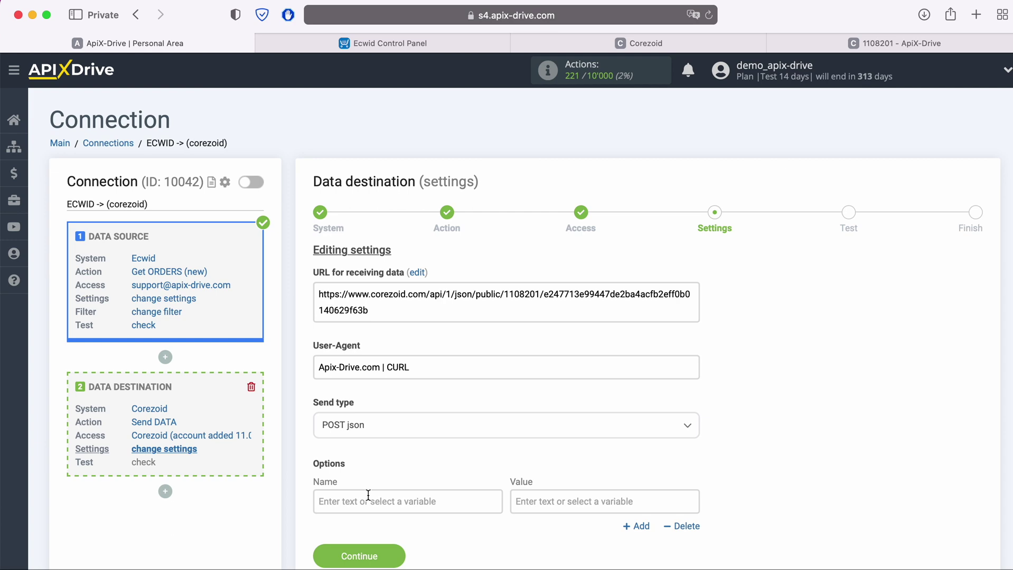
left_click(368, 500)
scroll(438, 482, "down", 5)
type("name")
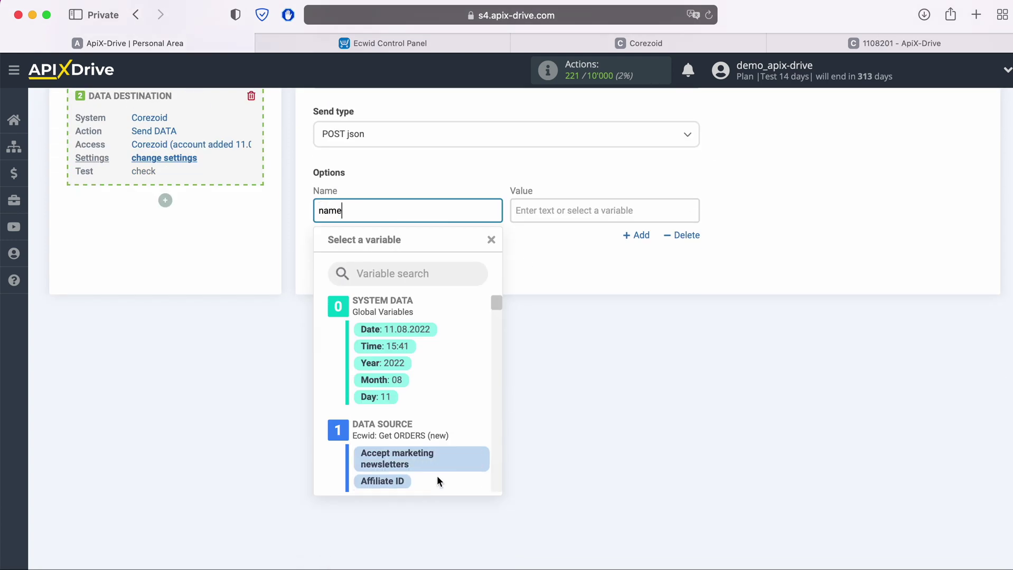
left_click(578, 210)
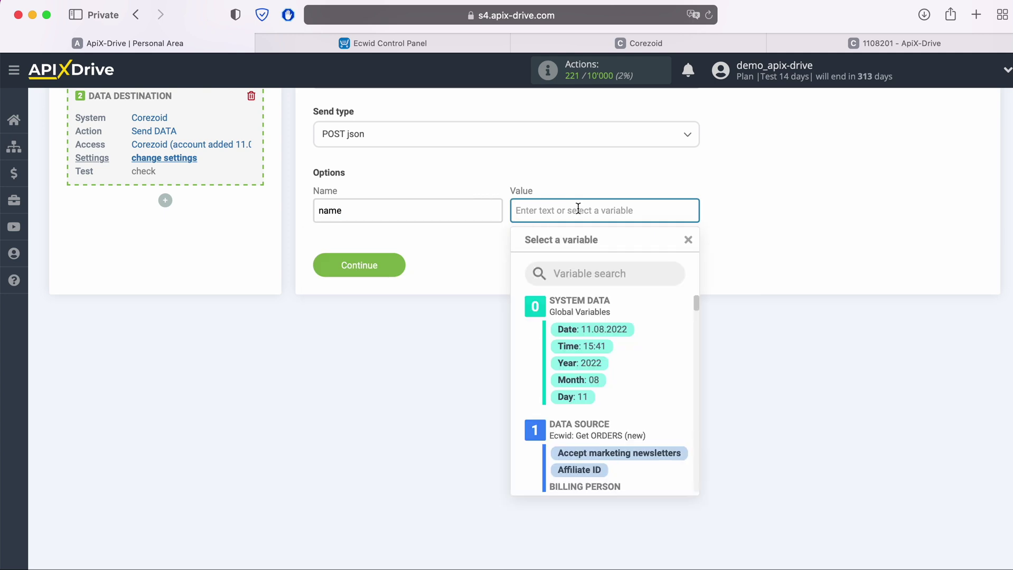
scroll(660, 389, "down", 2)
scroll(659, 388, "down", 1)
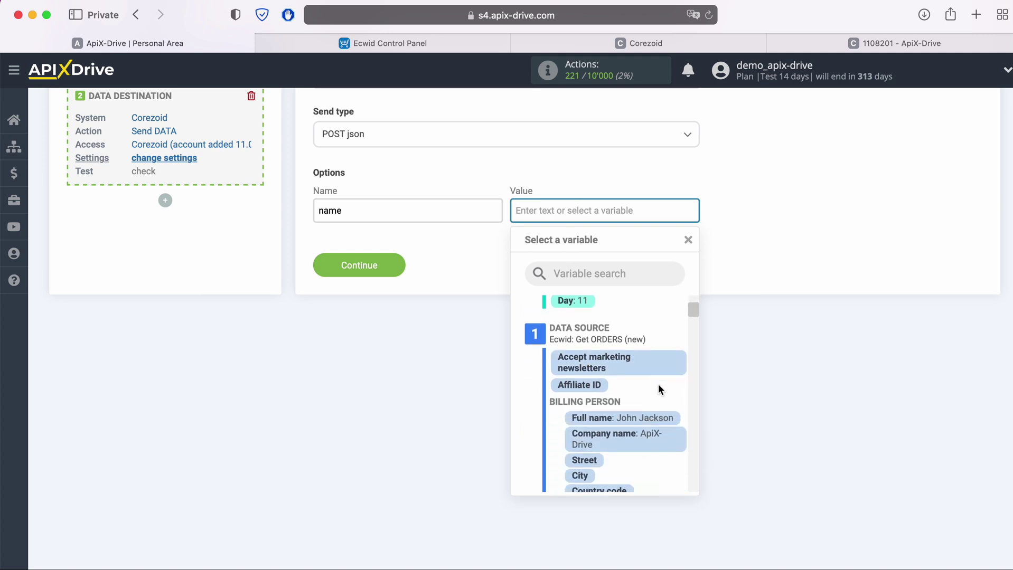
left_click(649, 420)
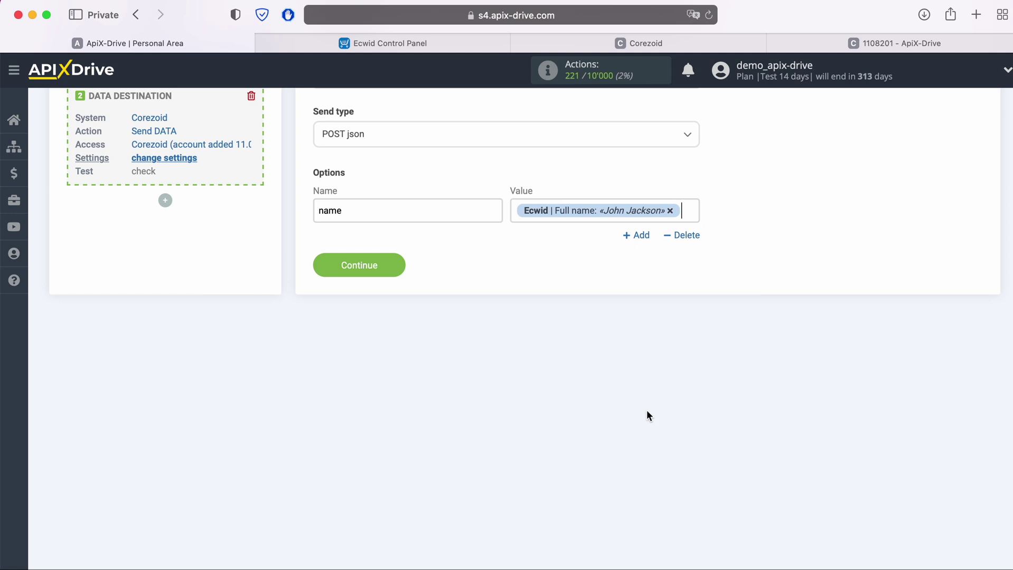
Add an 'email' field mapped to the Ecwid E-mail variable.
left_click(635, 236)
left_click(433, 256)
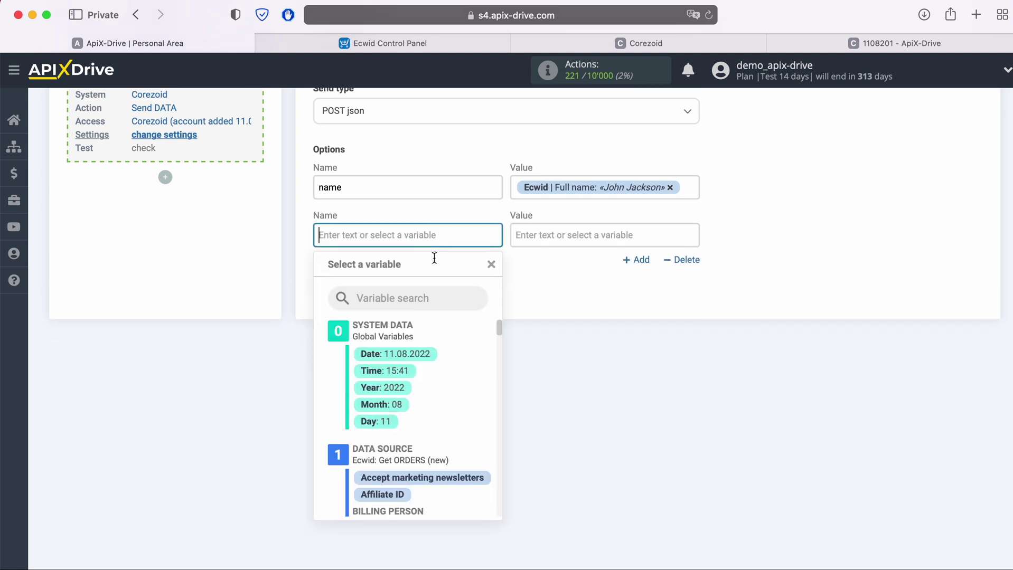
type("email")
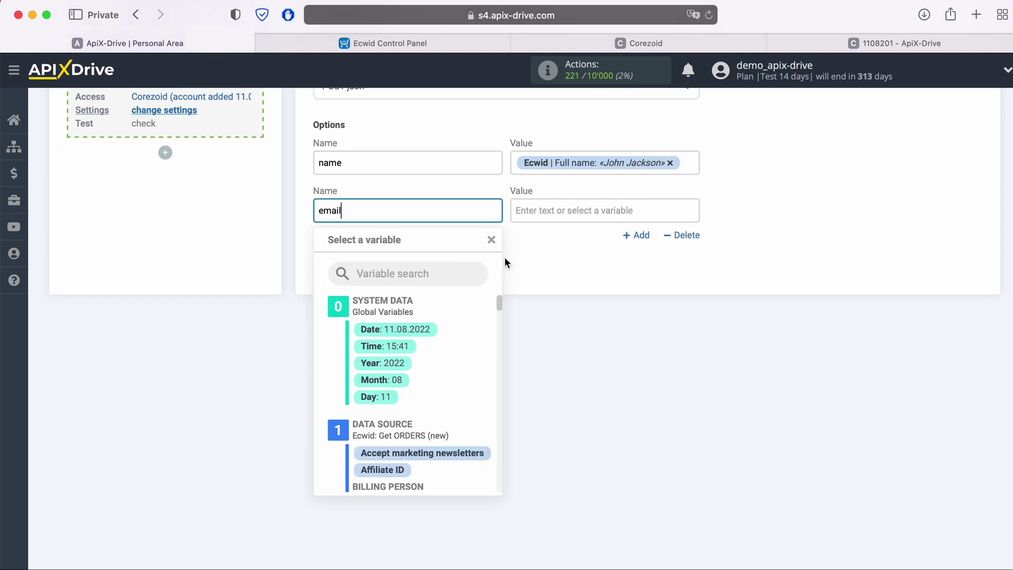
left_click(583, 210)
scroll(654, 365, "down", 5)
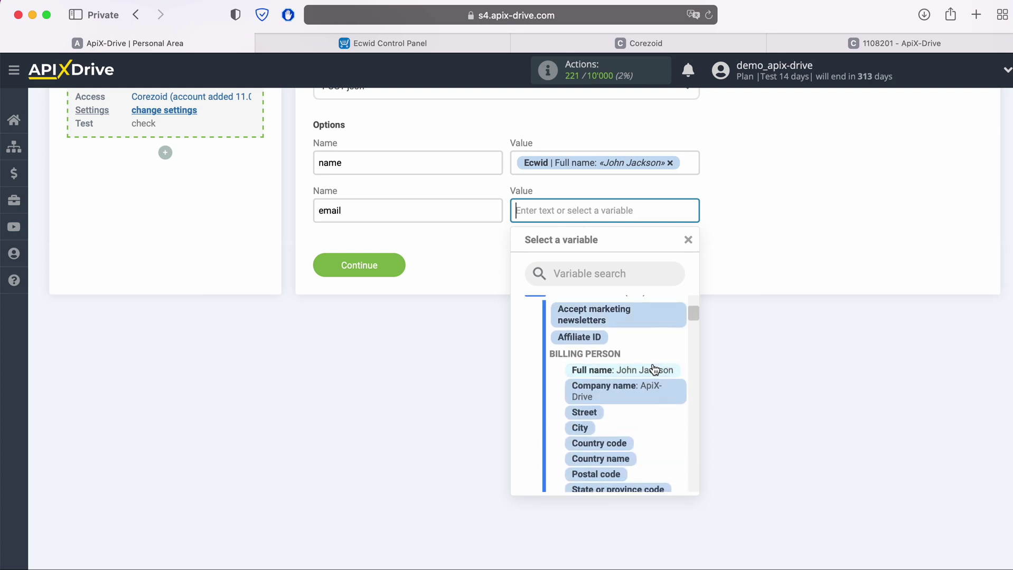
scroll(655, 369, "down", 10)
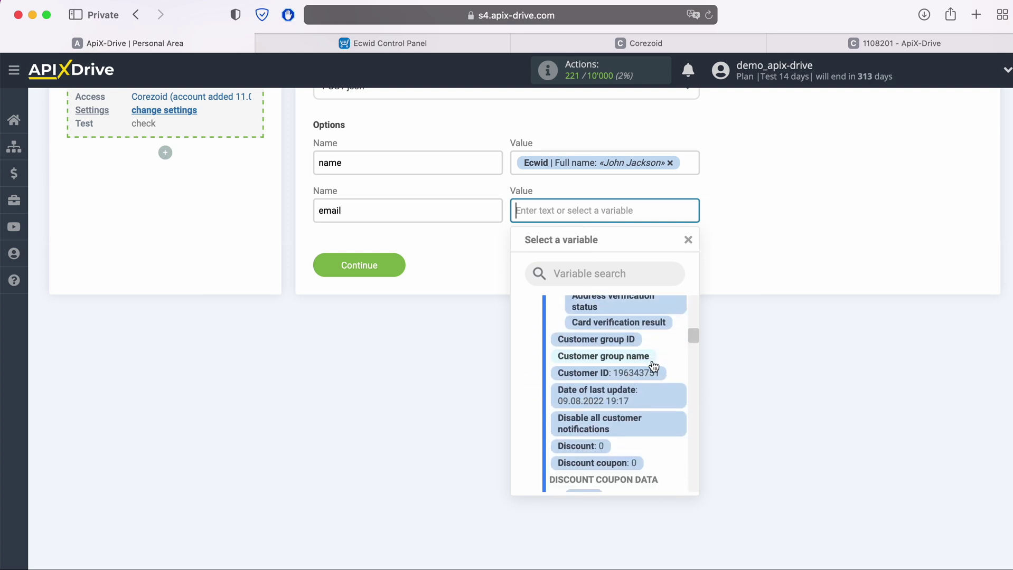
scroll(653, 365, "down", 10)
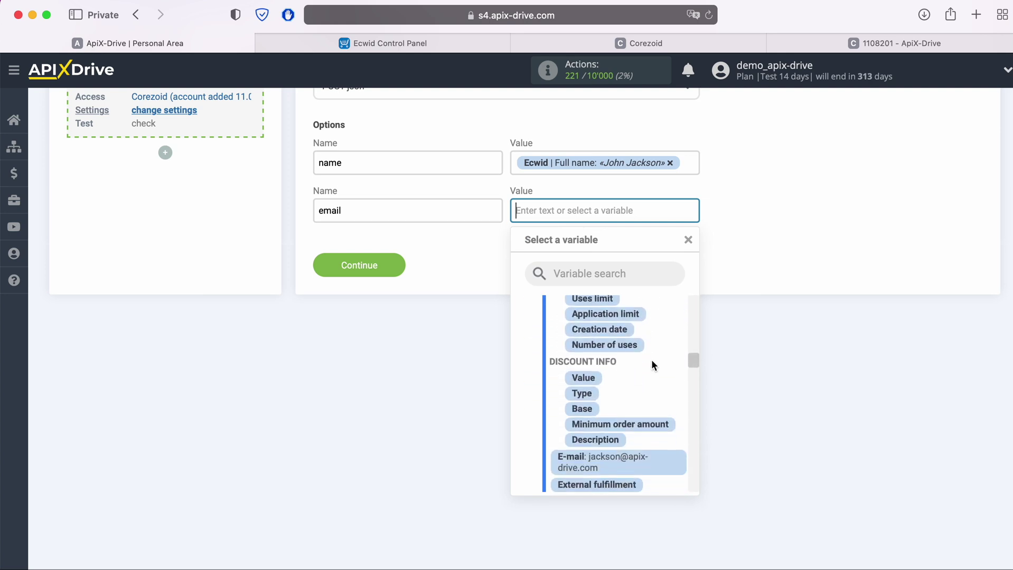
scroll(651, 364, "down", 3)
left_click(628, 390)
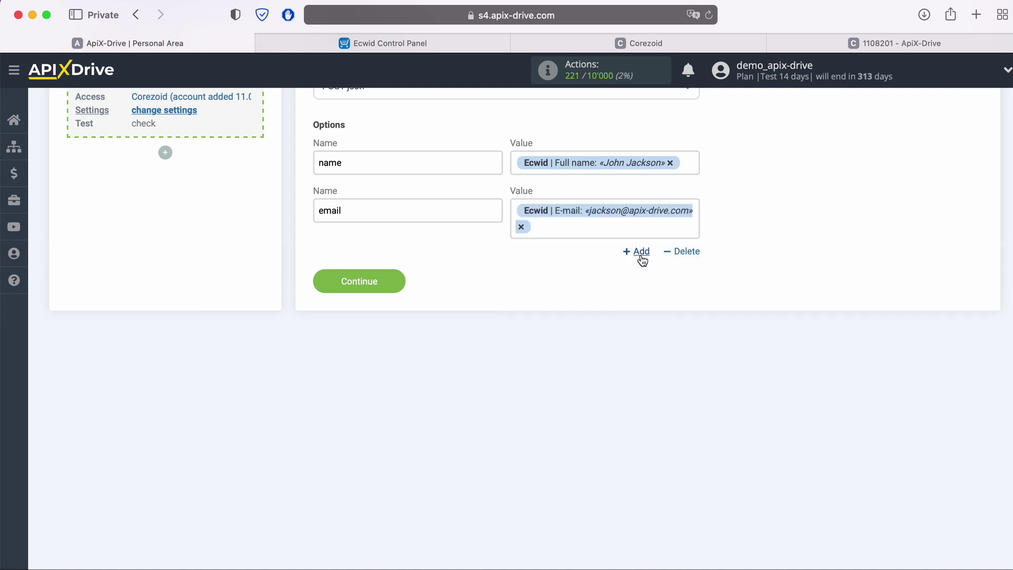
Add a 'phone' field mapped to the order's Phone variable.
left_click(642, 253)
left_click(387, 272)
type("p")
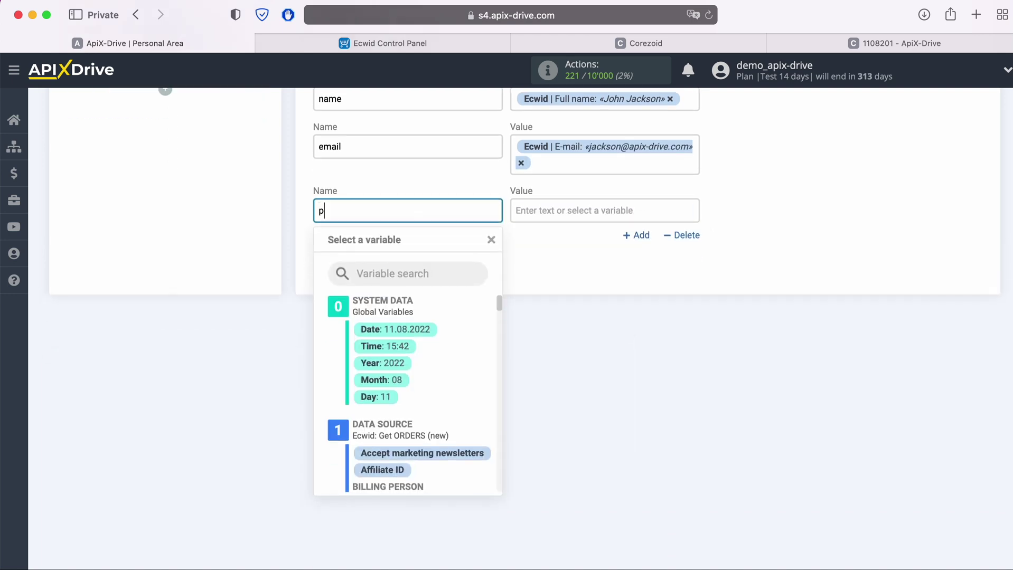
type("hone")
left_click(561, 210)
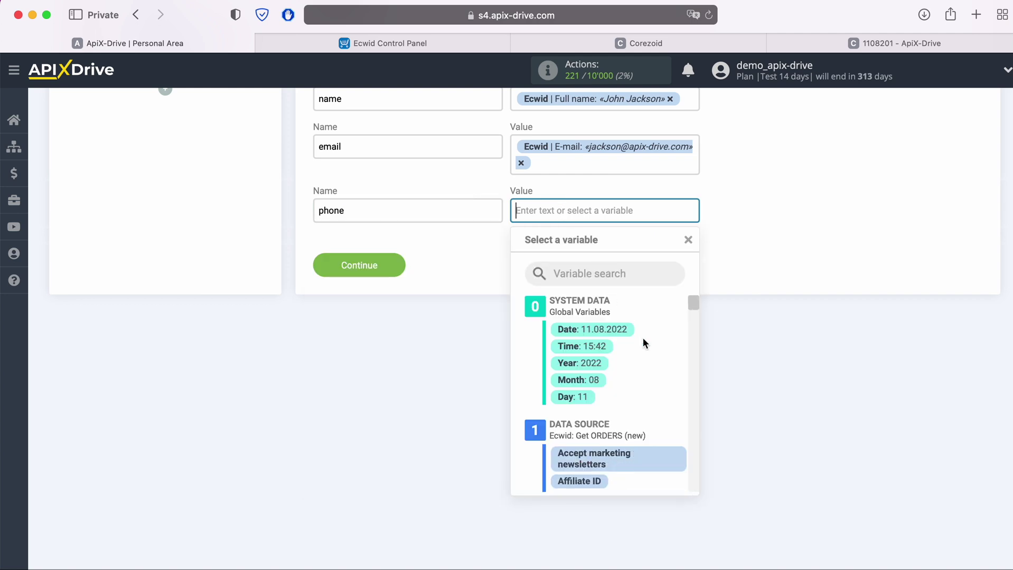
scroll(642, 338, "down", 5)
scroll(640, 362, "down", 2)
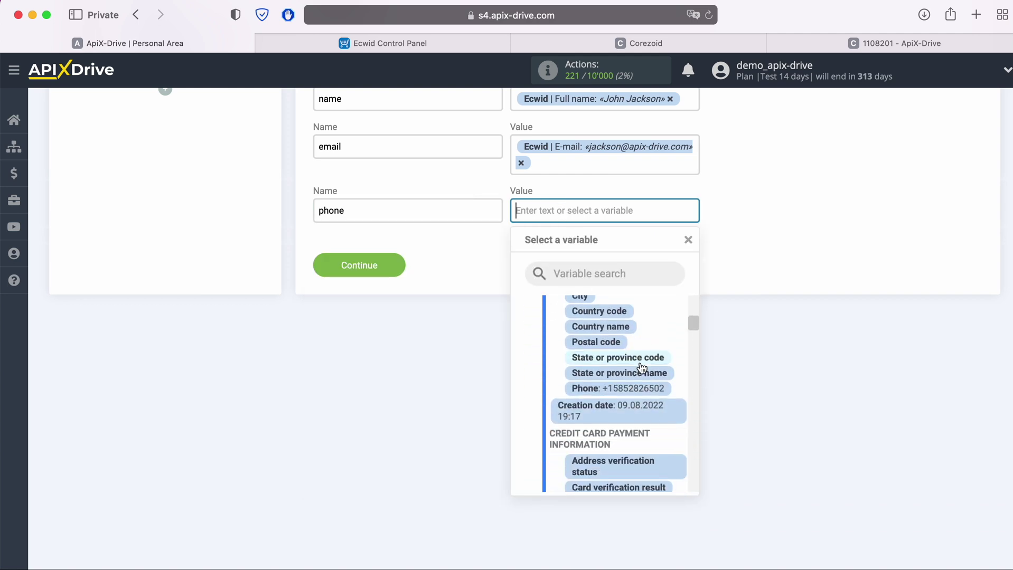
left_click(636, 390)
Add a 'product' field mapped to the order's Items > Name.
left_click(641, 238)
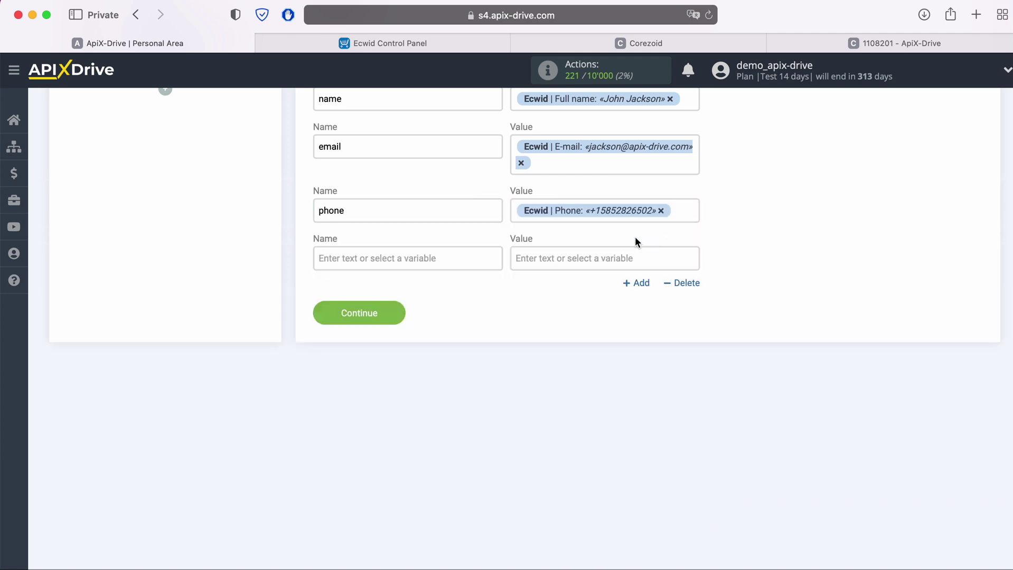
left_click(443, 256)
type("product")
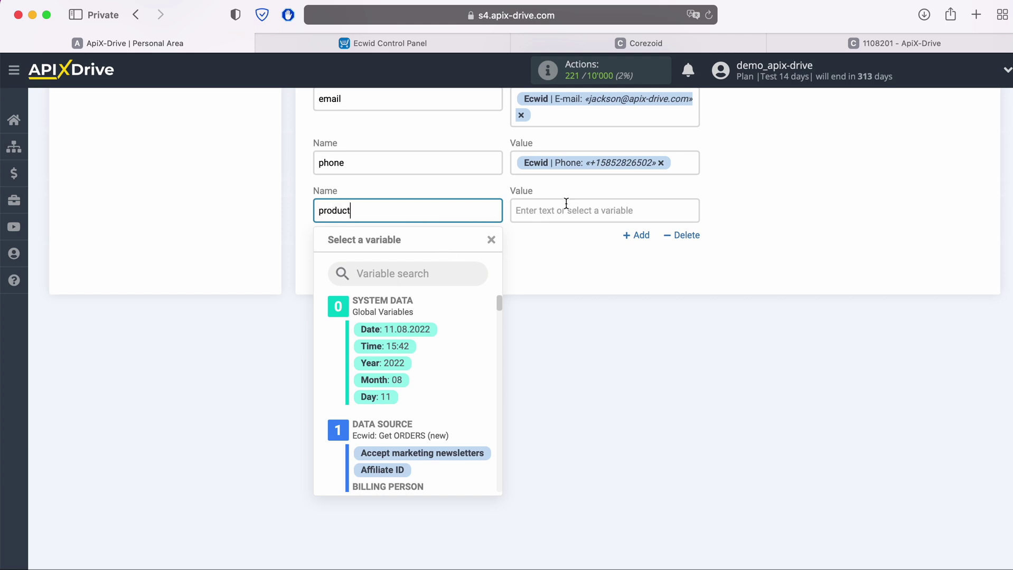
left_click(631, 209)
scroll(638, 360, "down", 5)
scroll(637, 362, "down", 10)
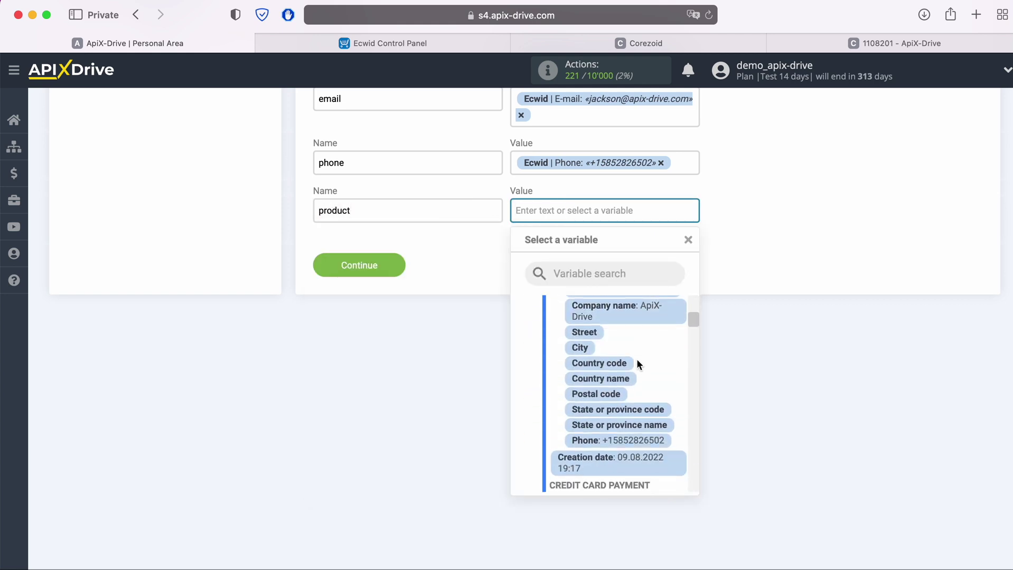
scroll(633, 361, "down", 10)
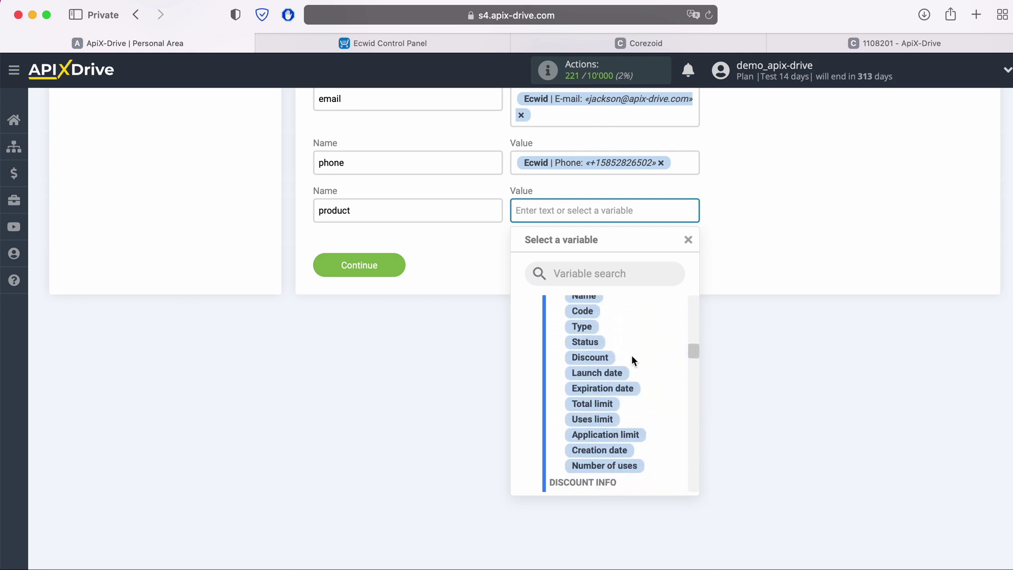
scroll(668, 357, "down", 10)
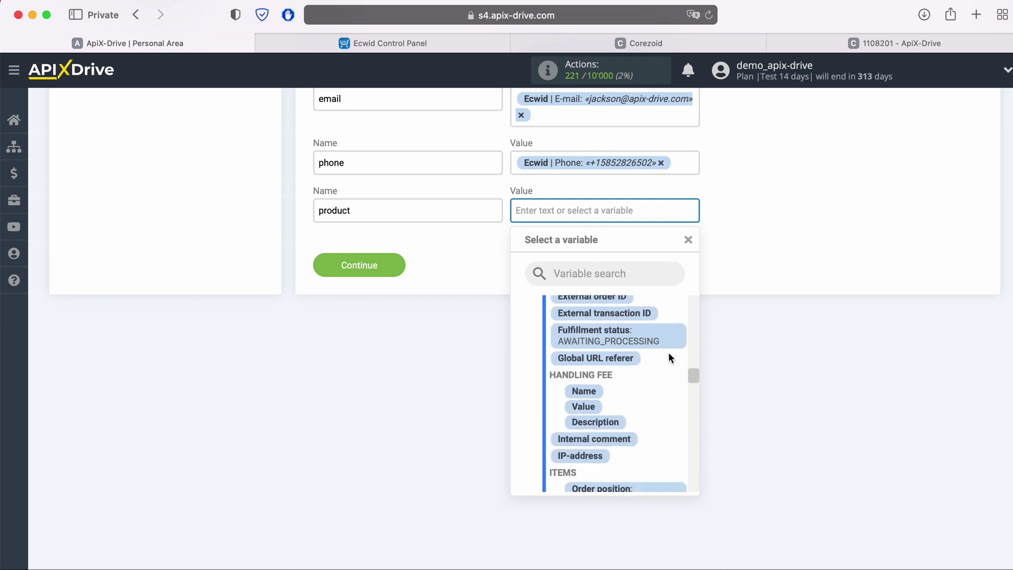
scroll(667, 353, "down", 5)
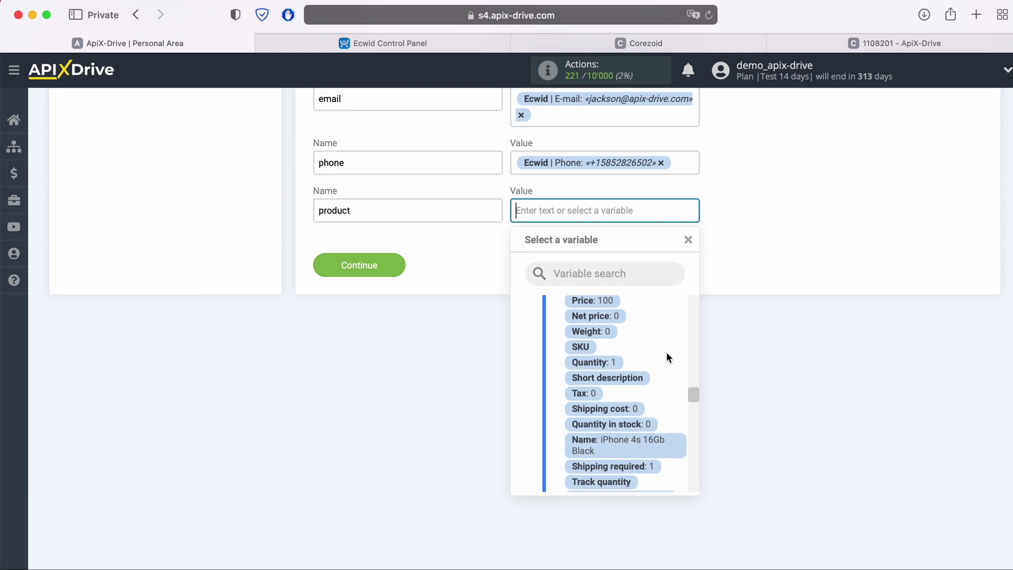
left_click(666, 409)
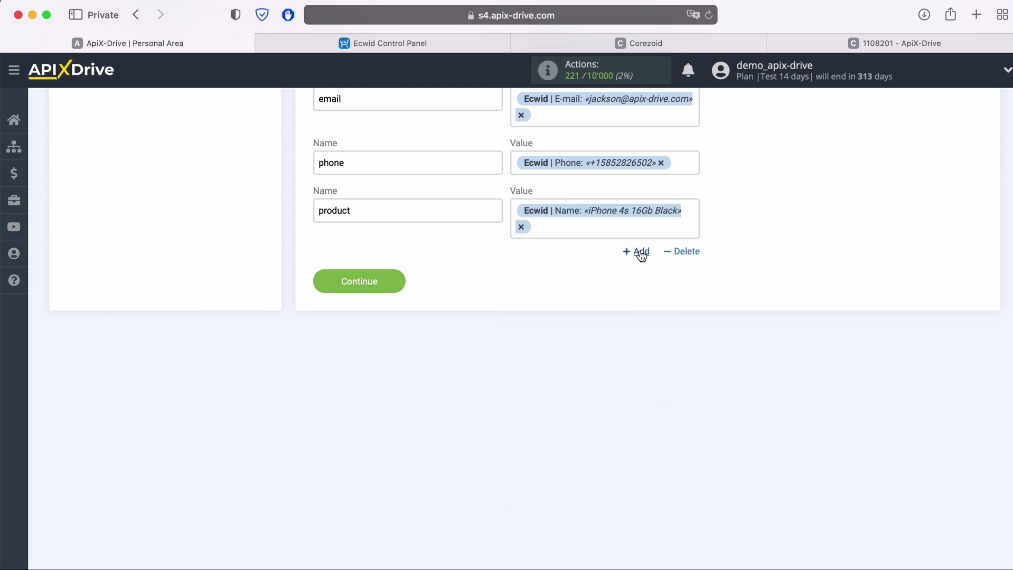
Add a 'price' field mapped to the order's Items > Price.
left_click(640, 252)
left_click(406, 275)
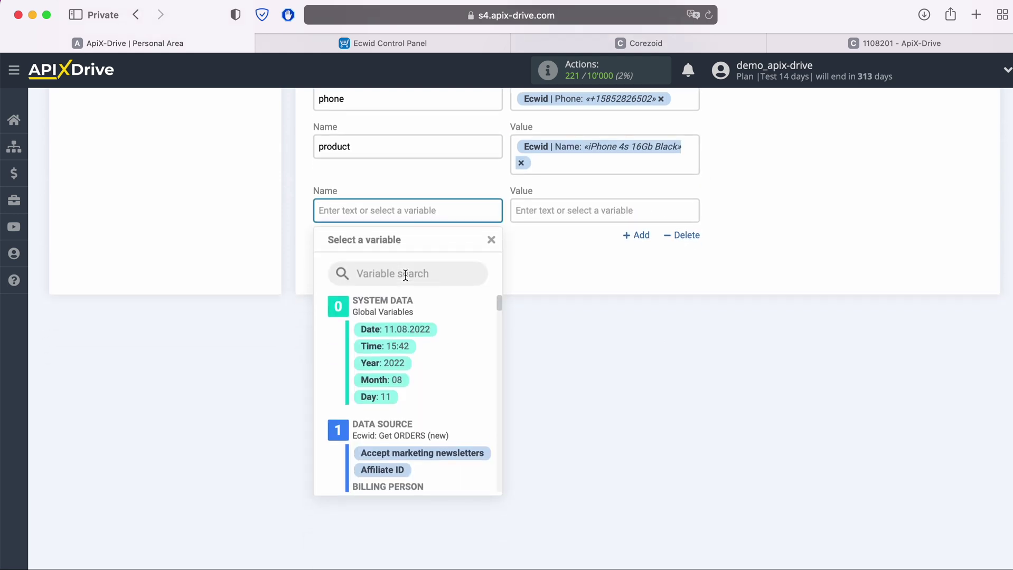
type("price")
left_click(564, 218)
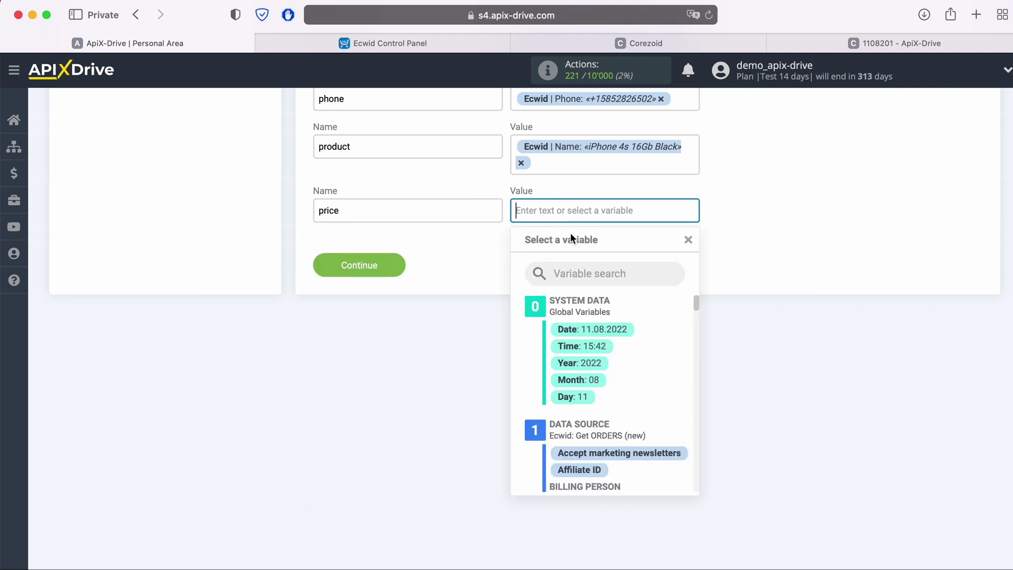
scroll(652, 370, "down", 10)
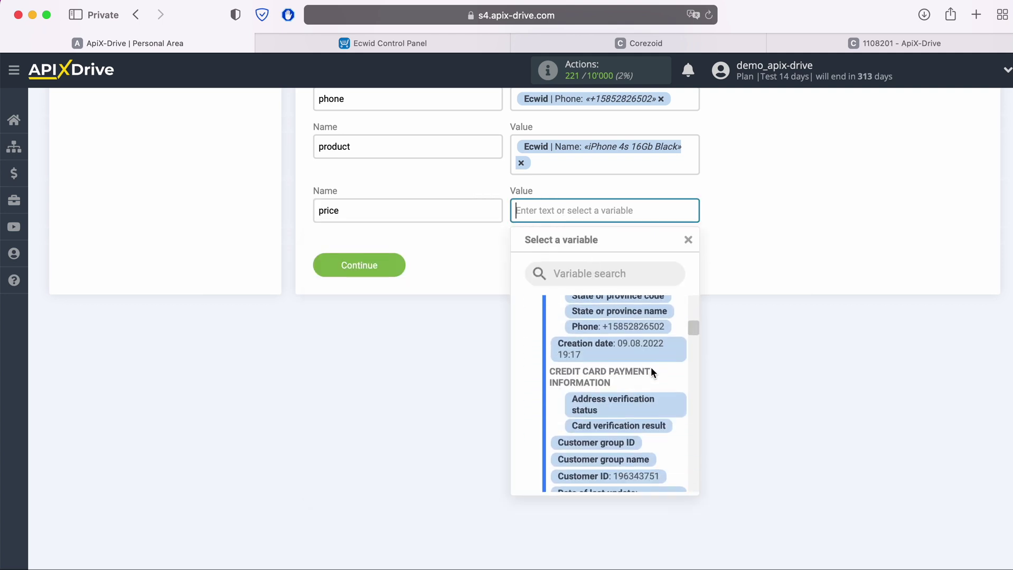
scroll(651, 367, "down", 10)
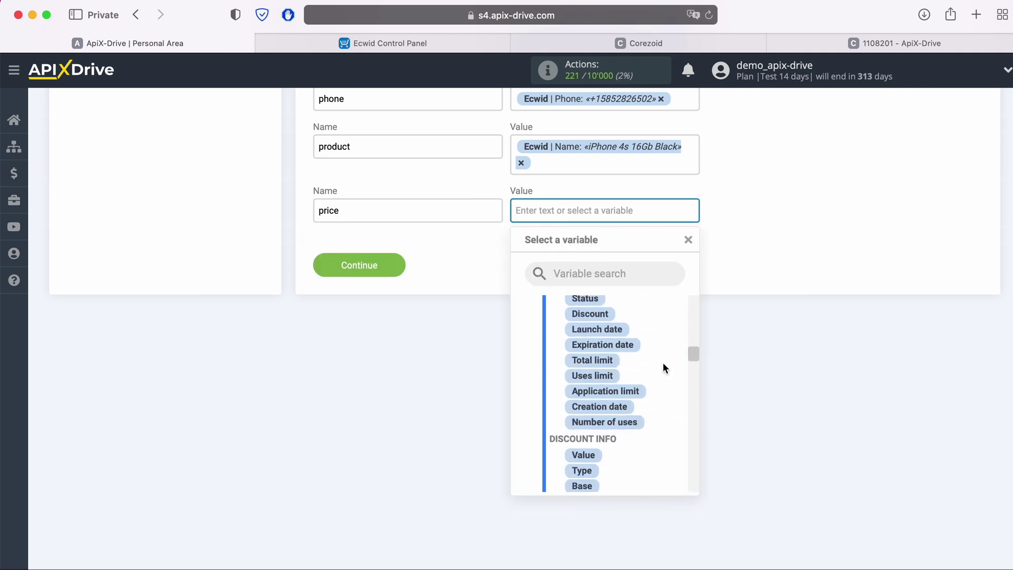
scroll(663, 364, "down", 8)
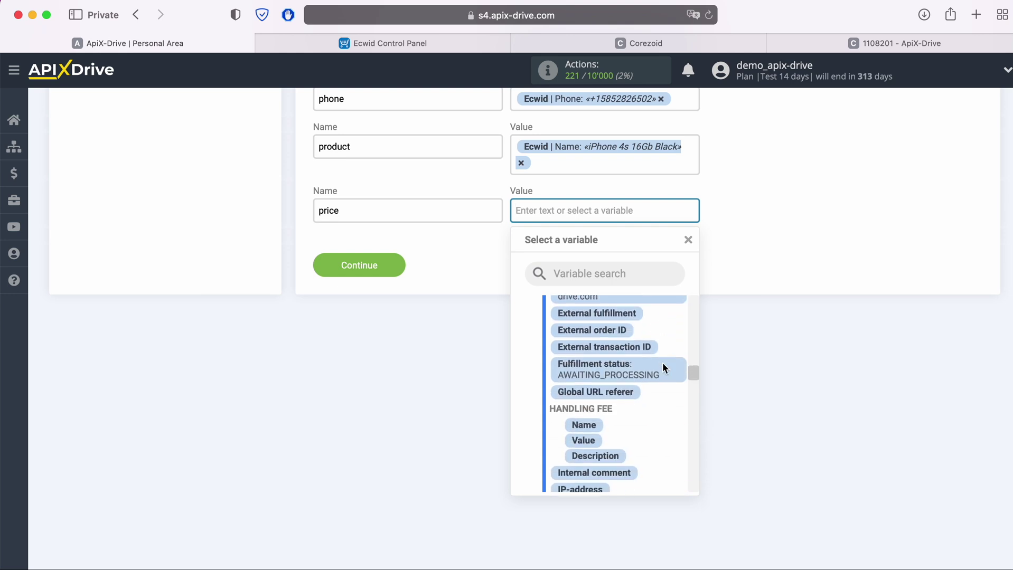
scroll(662, 368, "down", 8)
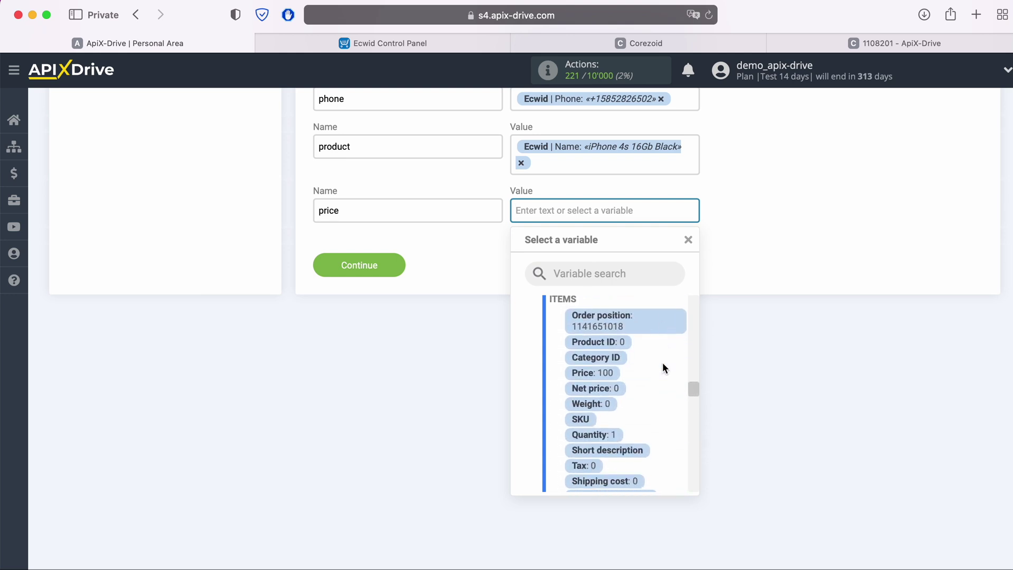
scroll(664, 368, "down", 2)
left_click(600, 355)
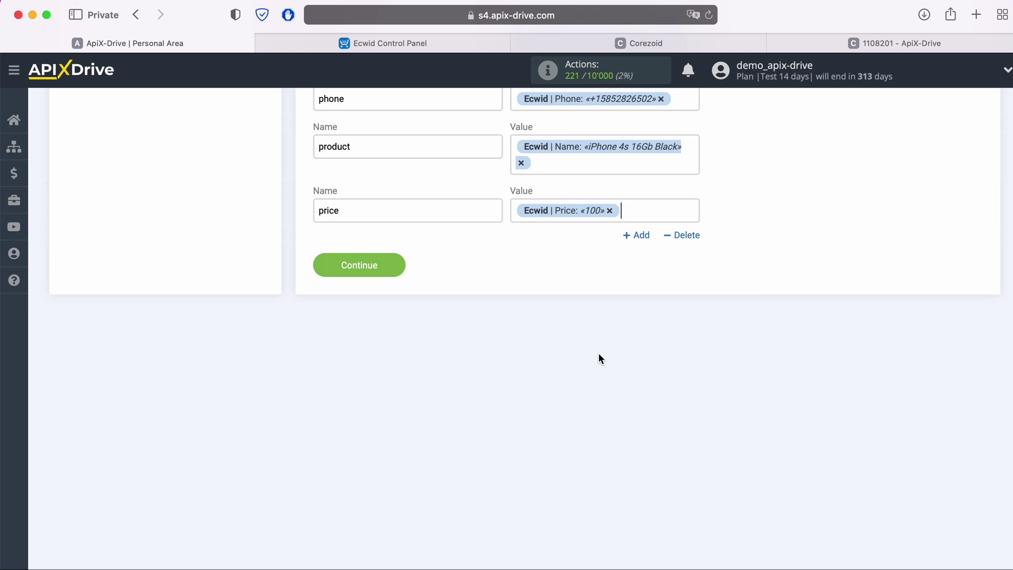
Save the field mapping and send the preview order data to Corezoid as a test.
left_click(402, 268)
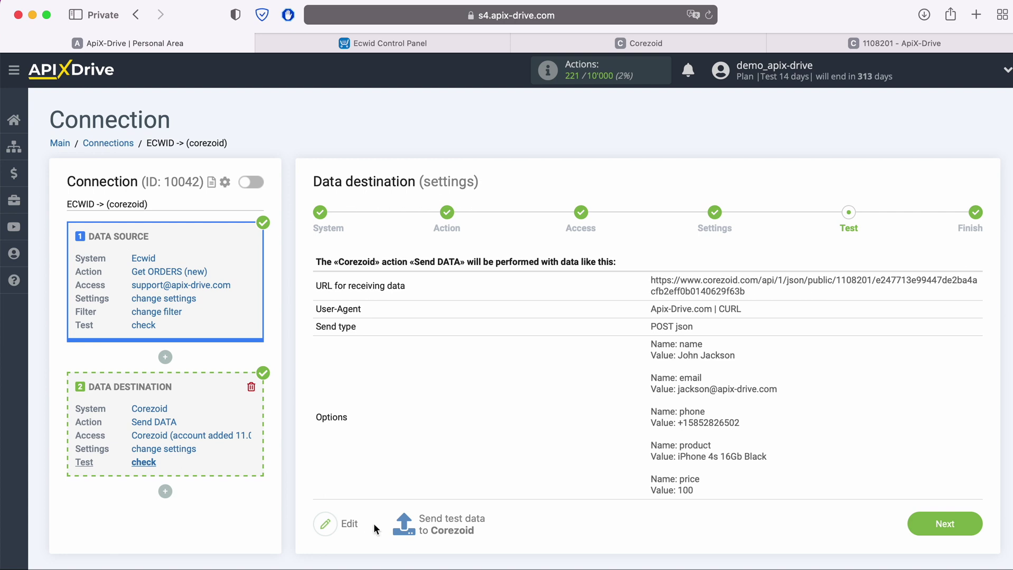
left_click(455, 520)
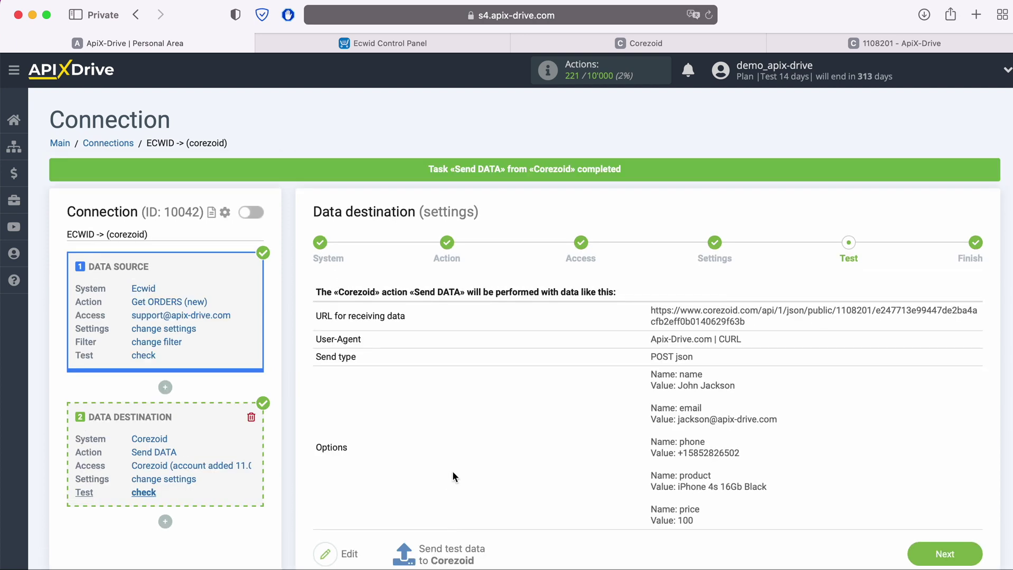
Reload the Corezoid ApiX-Drive process in view mode and open its Final node's successful tasks.
left_click(850, 46)
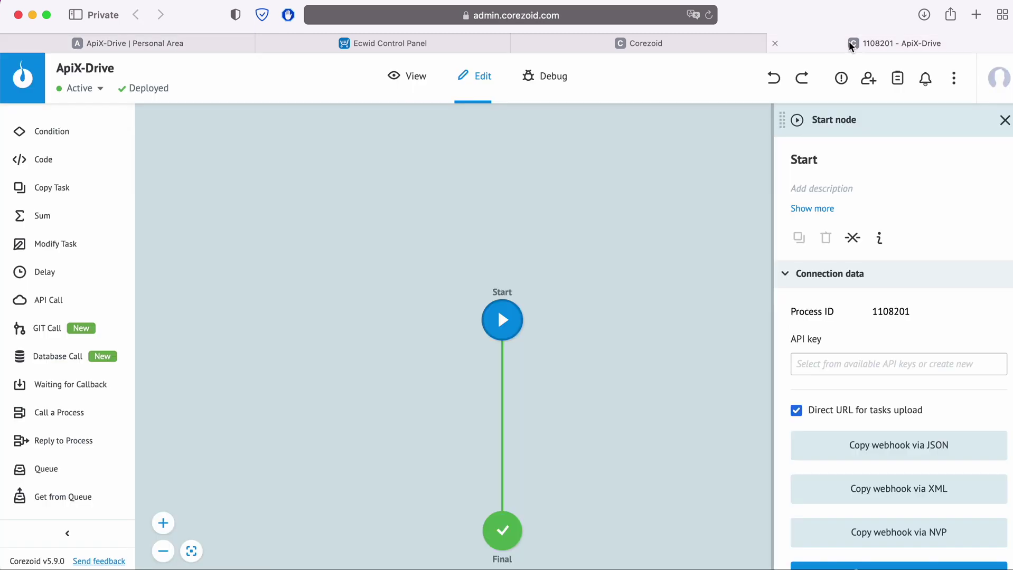
left_click(710, 15)
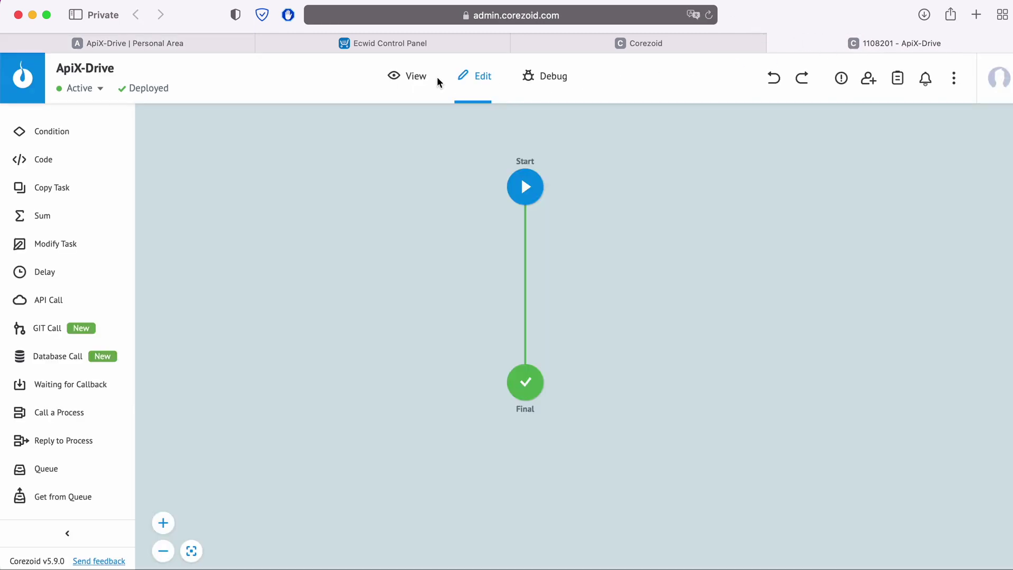
left_click(408, 77)
left_click(536, 382)
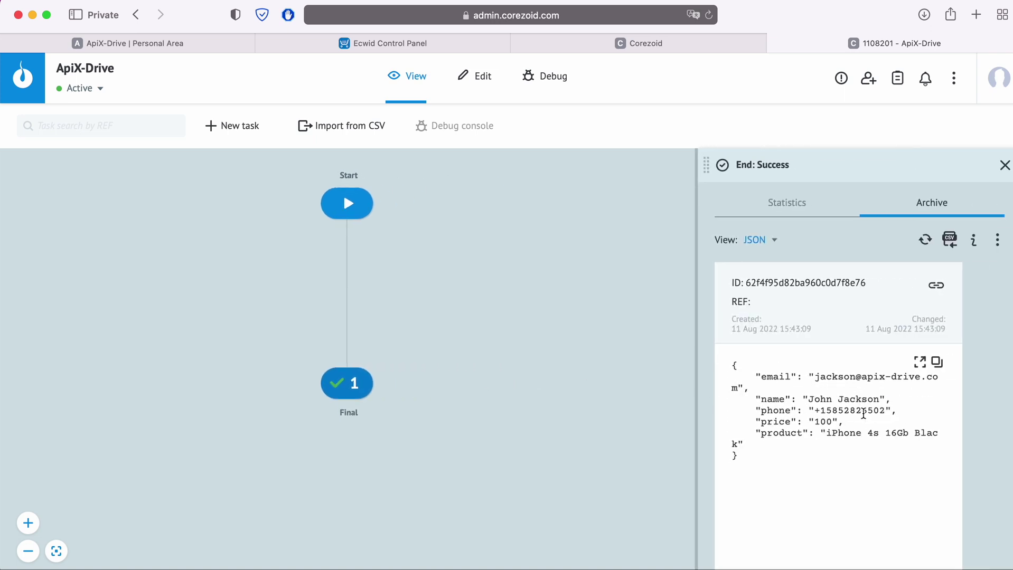
Show the received email, name, phone, price and product as a table, then return to ApiX-Drive.
left_click(770, 240)
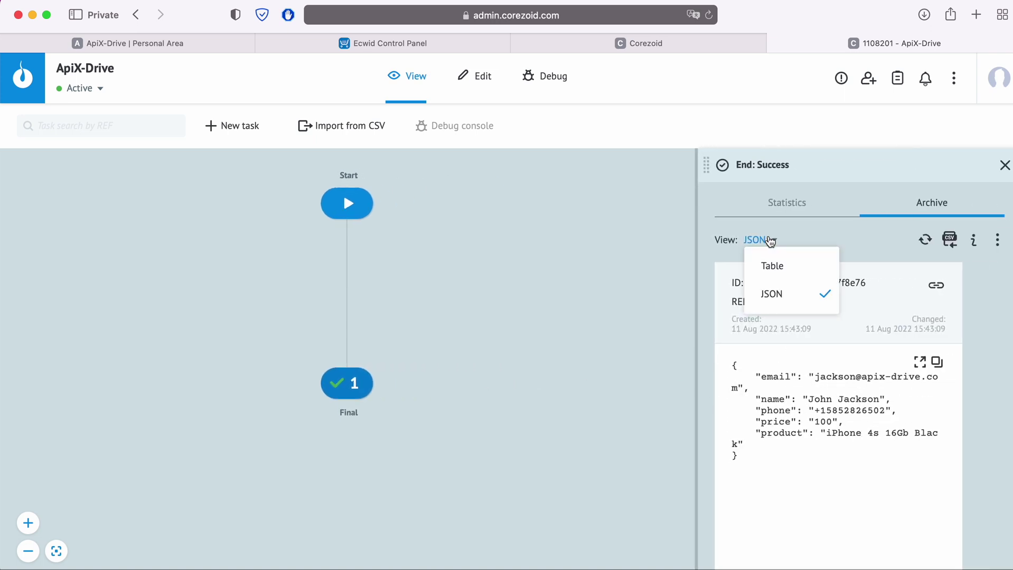
left_click(773, 265)
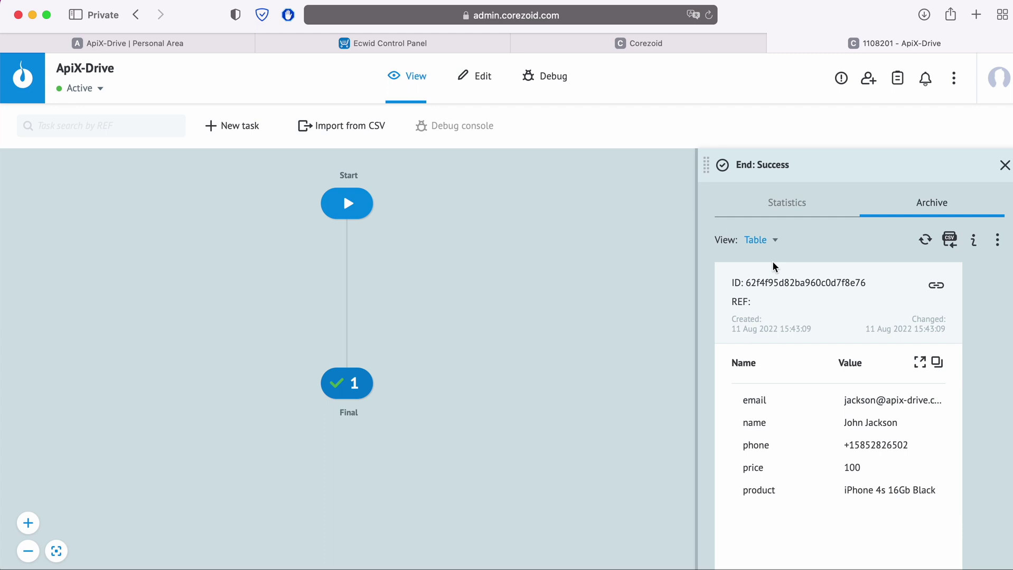
left_click(211, 41)
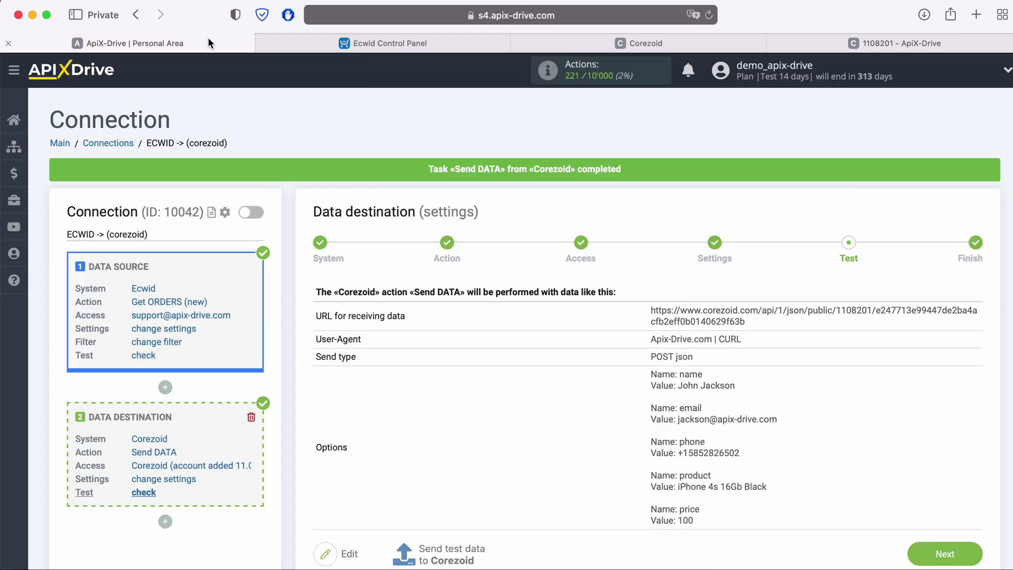
Finish the ECWID -> corezoid connection with auto-update enabled and a 5-minute update interval.
left_click(958, 553)
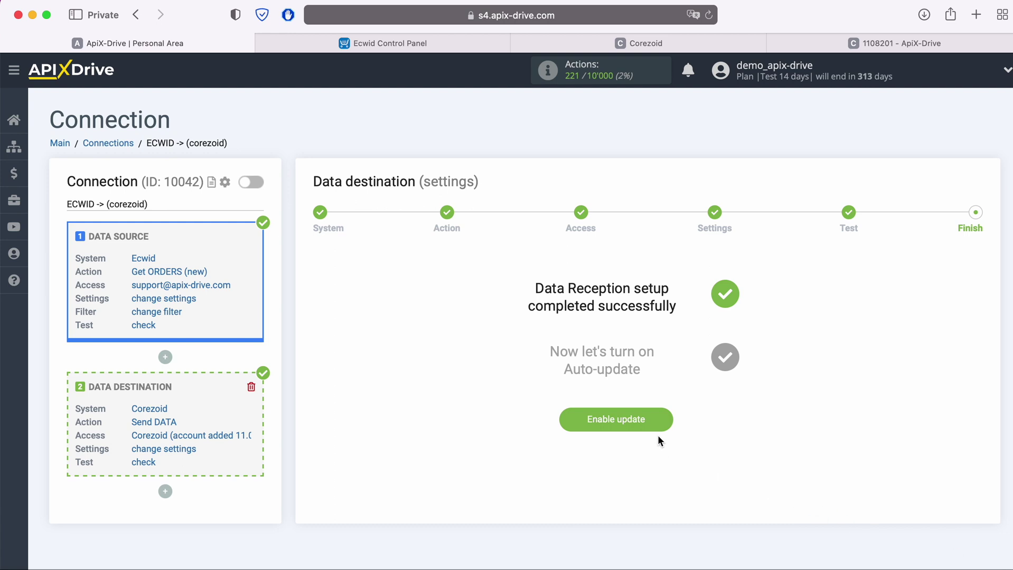
left_click(662, 422)
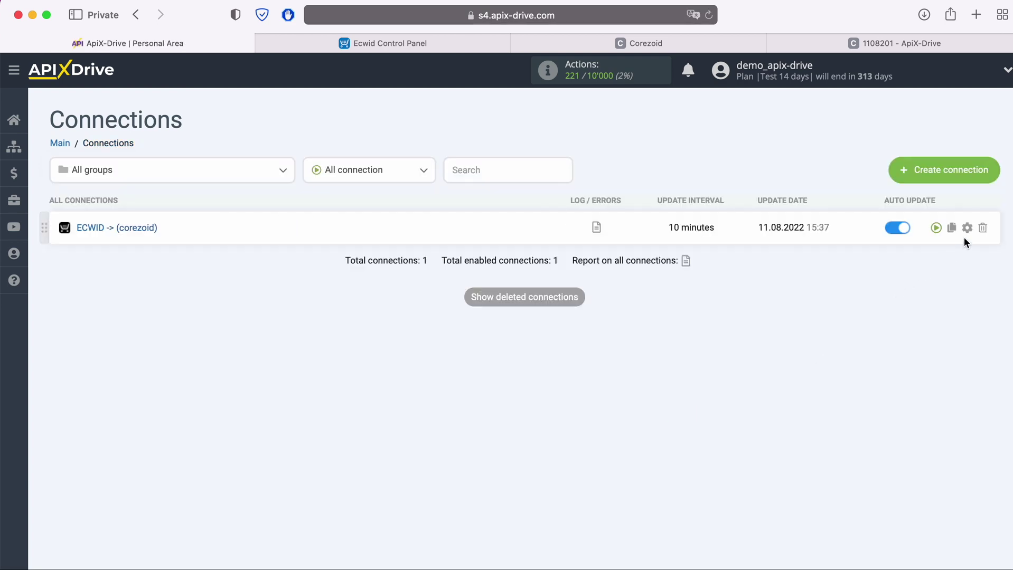
left_click(966, 228)
left_click(576, 336)
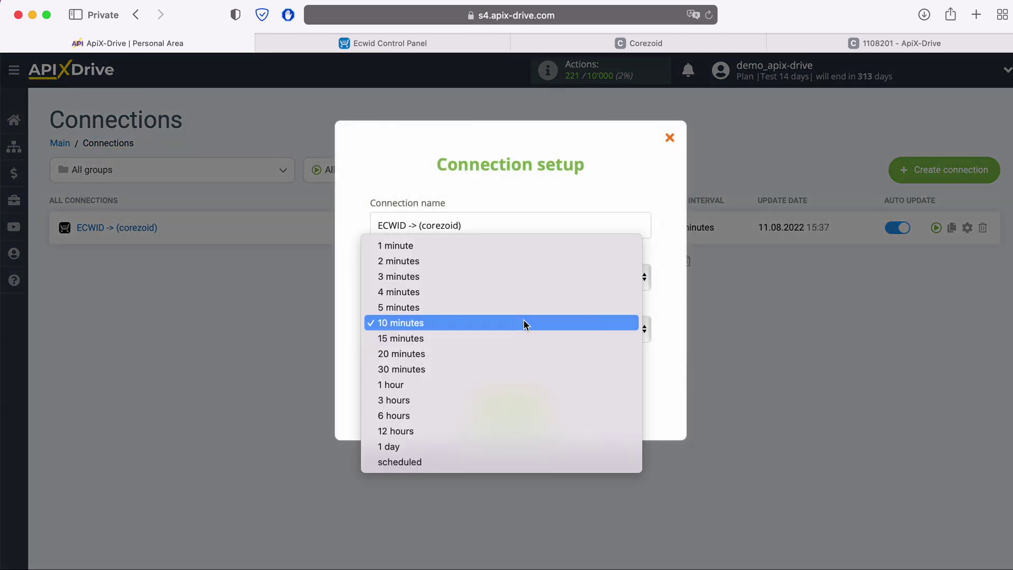
left_click(515, 308)
left_click(542, 405)
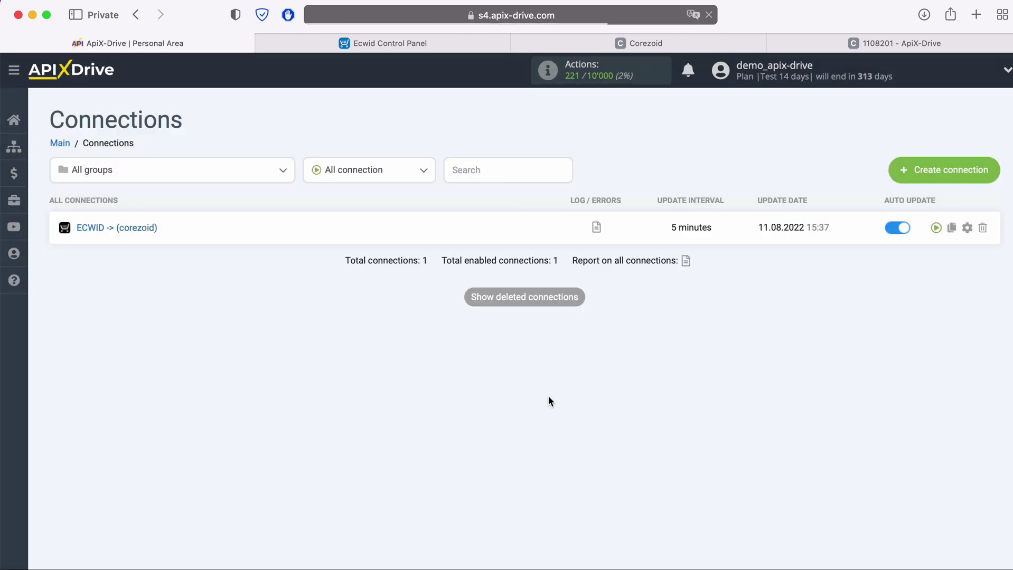